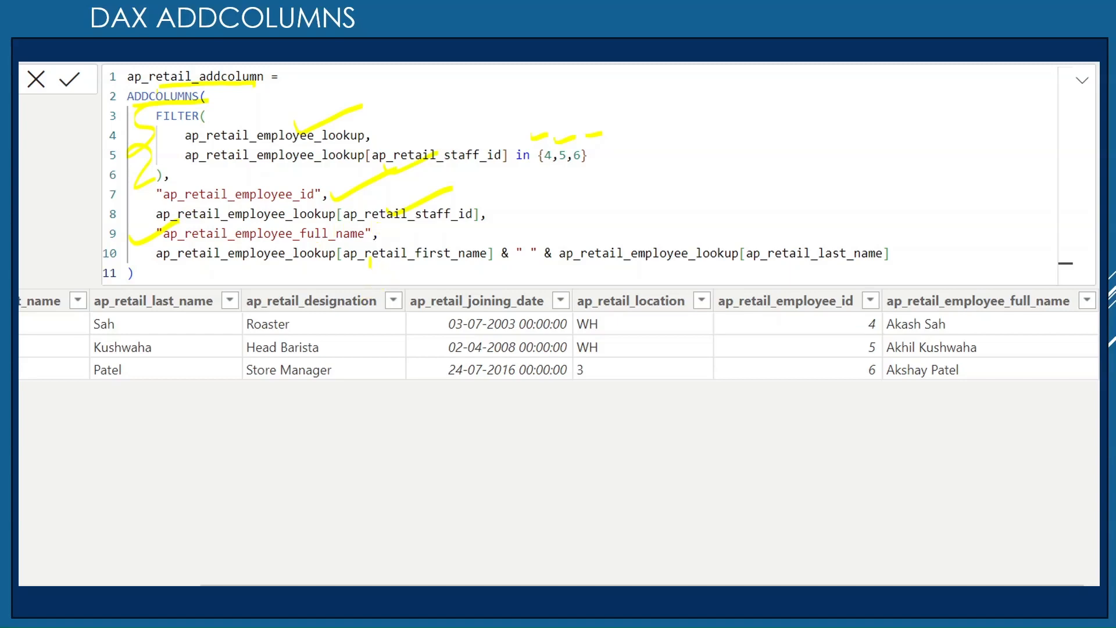
drag(372, 269, 427, 245)
drag(772, 274, 825, 256)
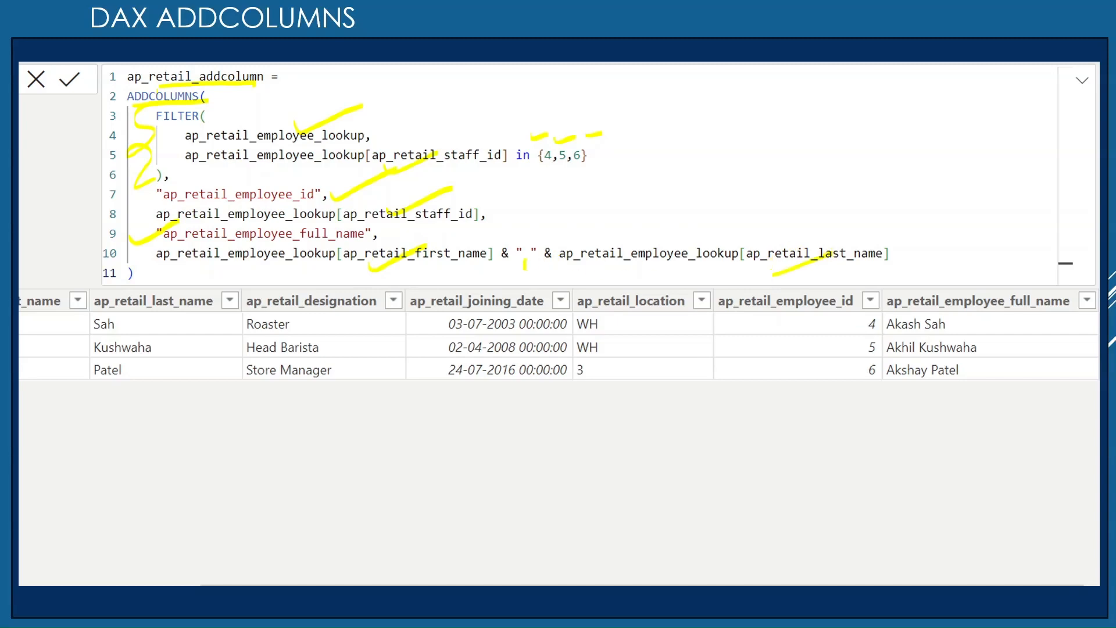
drag(513, 267, 563, 251)
drag(378, 114, 450, 102)
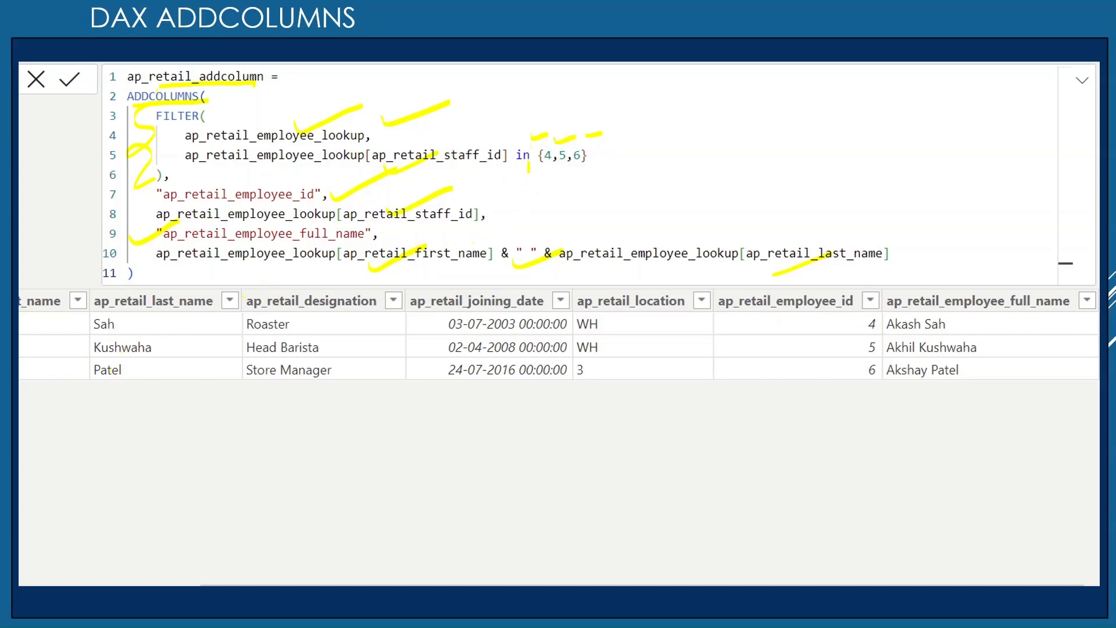
drag(529, 172, 569, 182)
drag(588, 185, 628, 179)
drag(236, 187, 296, 164)
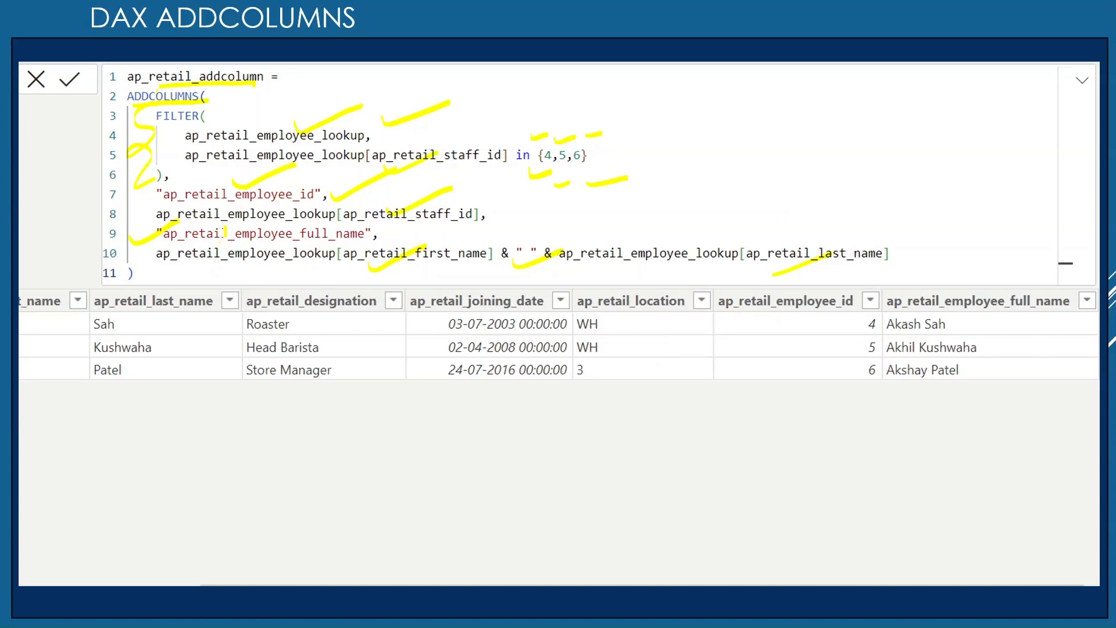
drag(224, 242, 264, 220)
drag(923, 270, 1005, 267)
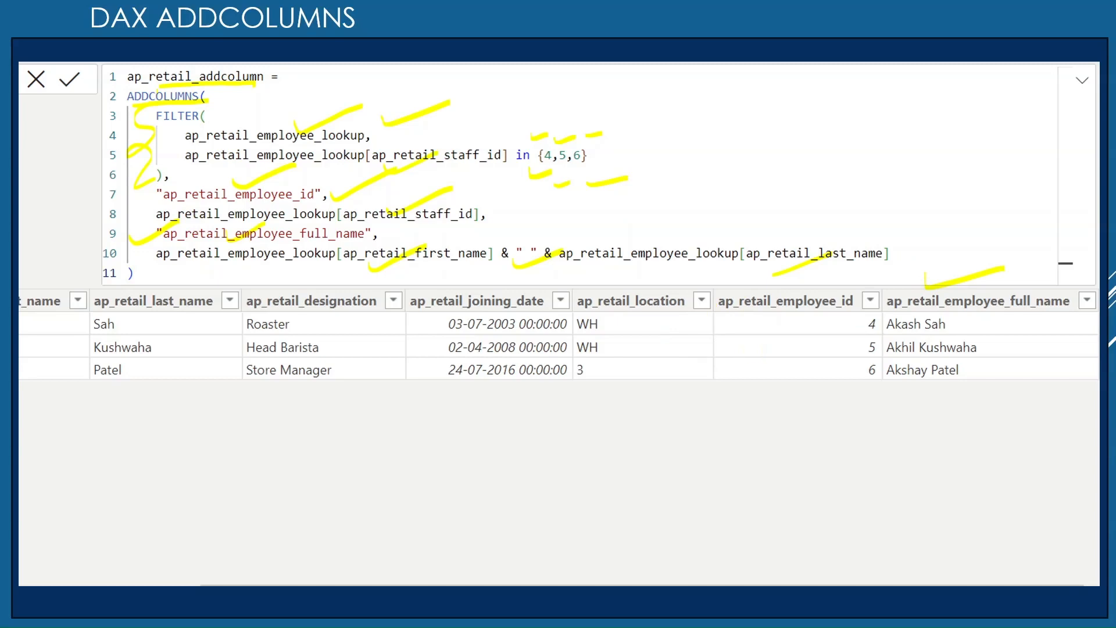
Step: Switch to Power BI Desktop and start a new calculated table named ap_retail_addcolumns
key(alt+Tab)
key(Tab)
key(Tab)
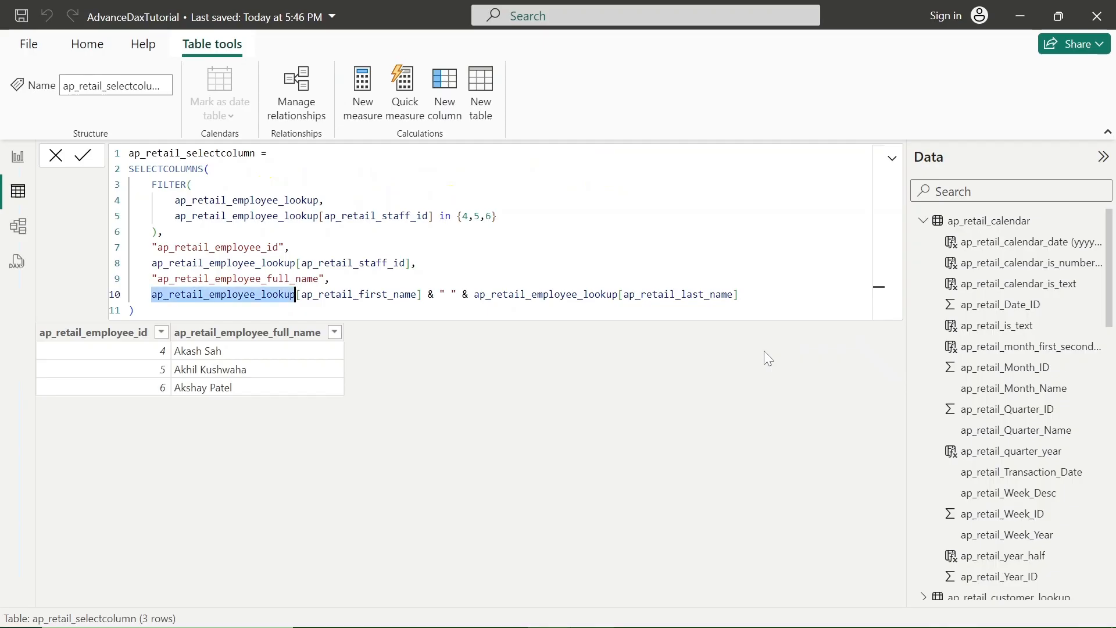
click(485, 115)
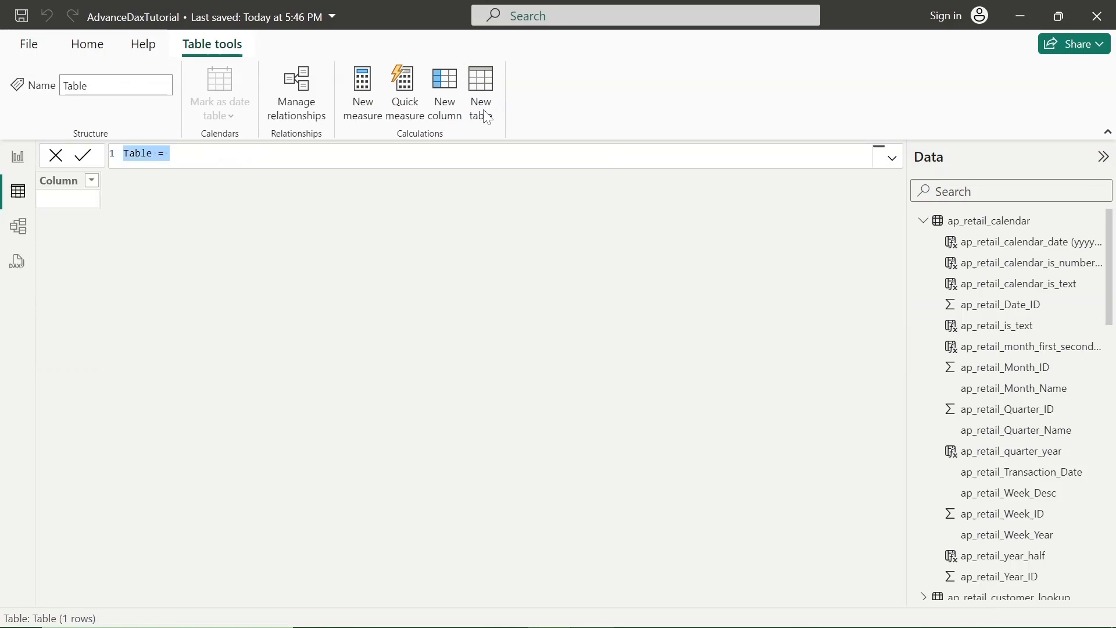
text(ap)
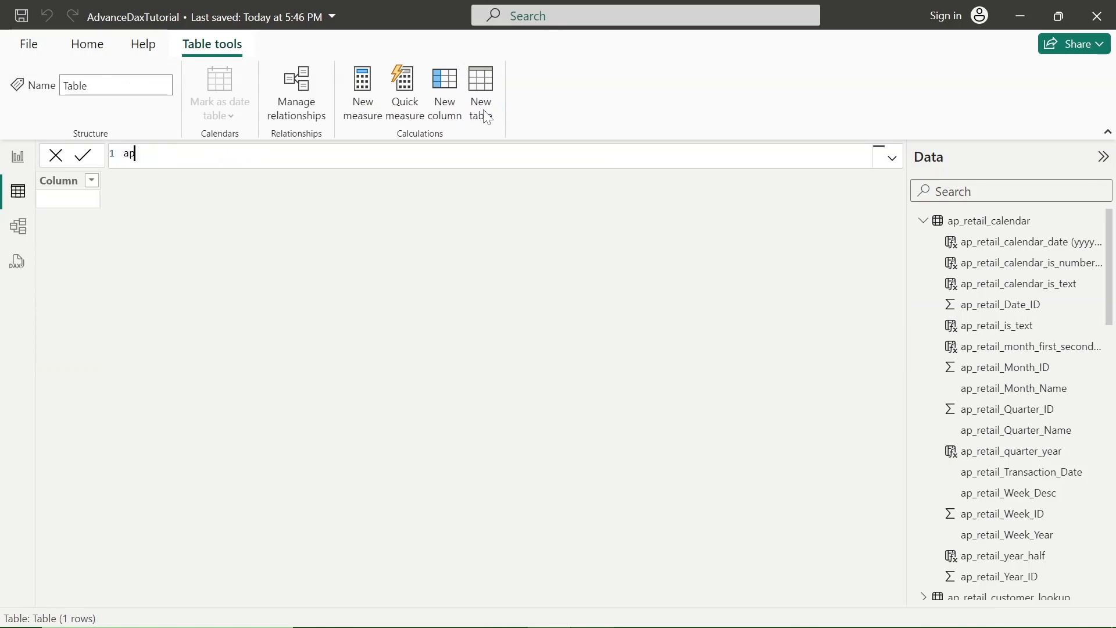
text(_retail_)
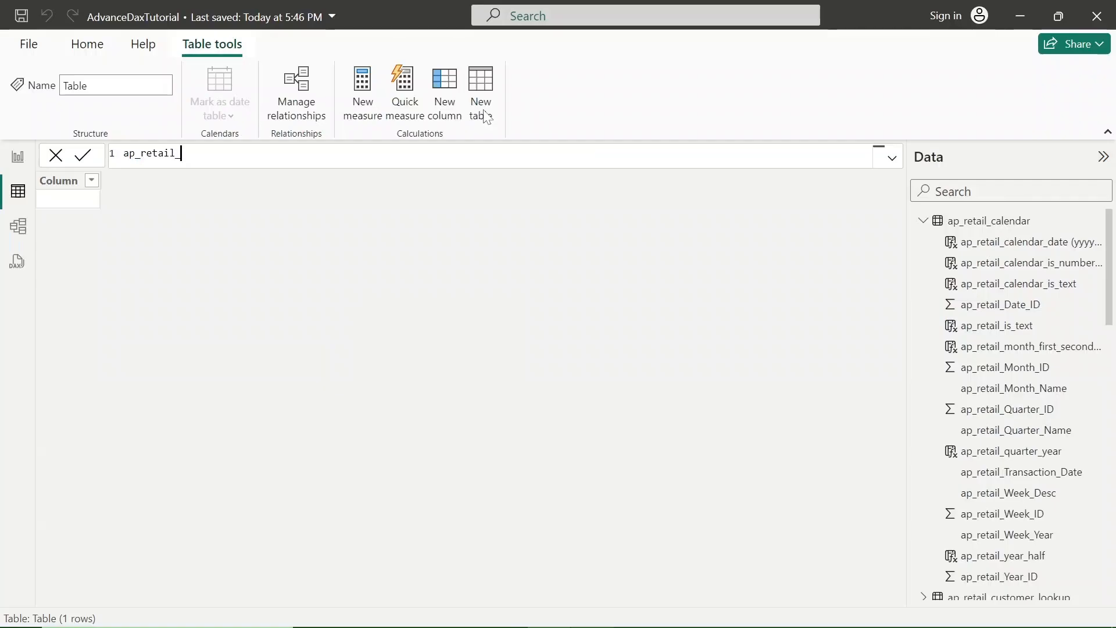
text(addcolumns)
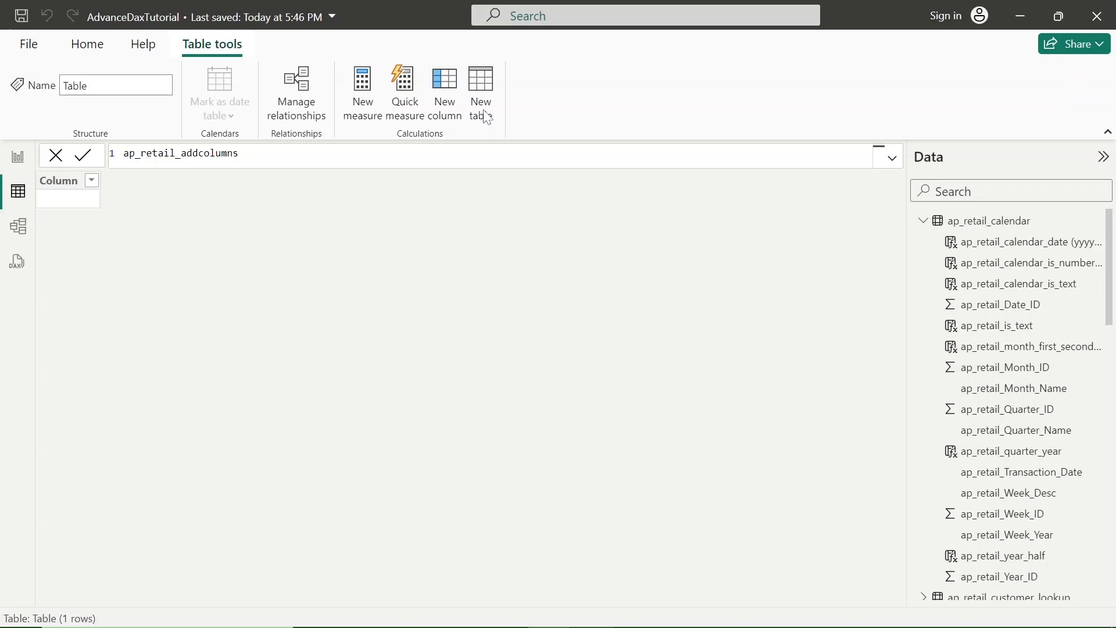
text(=)
key(shift+Return)
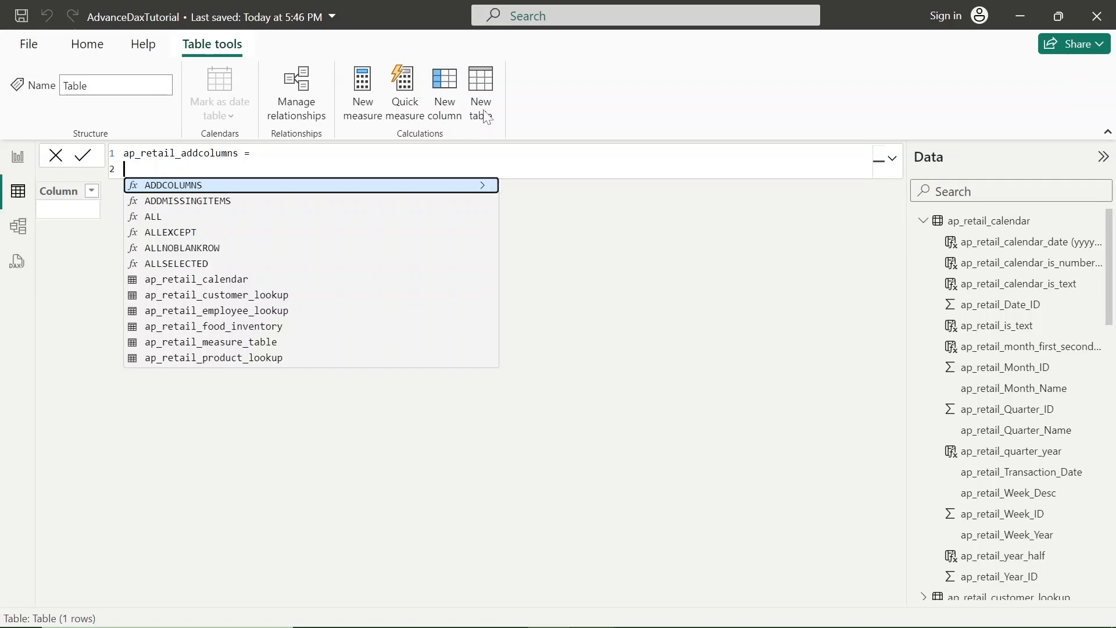
Step: Begin the table expression with the ADDCOLUMNS function and nest a FILTER function as its table argument
text(add)
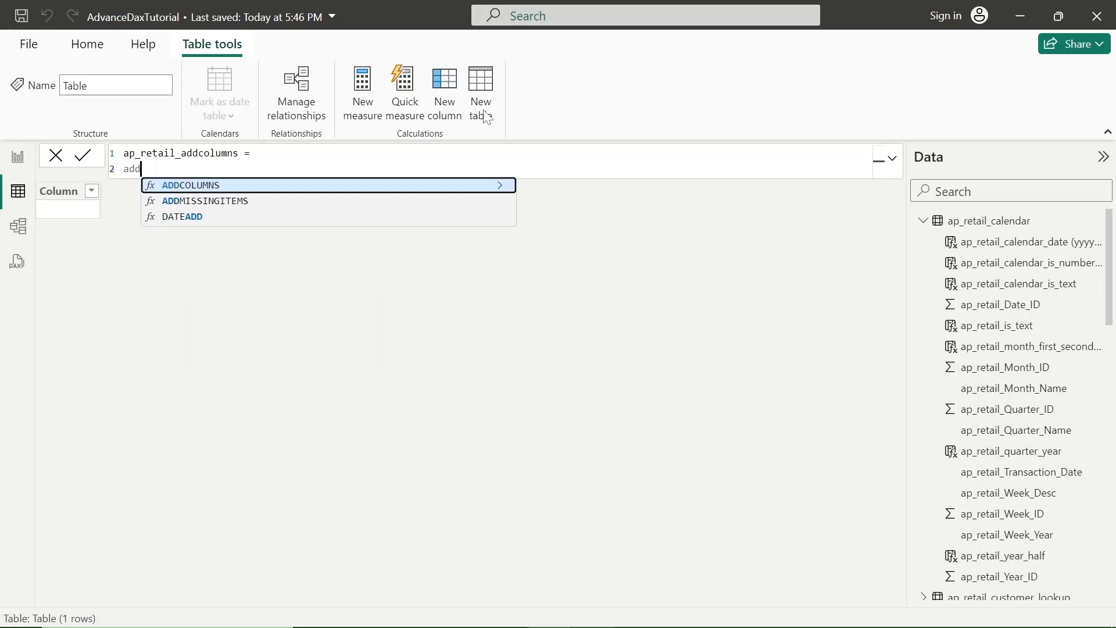
key(Tab)
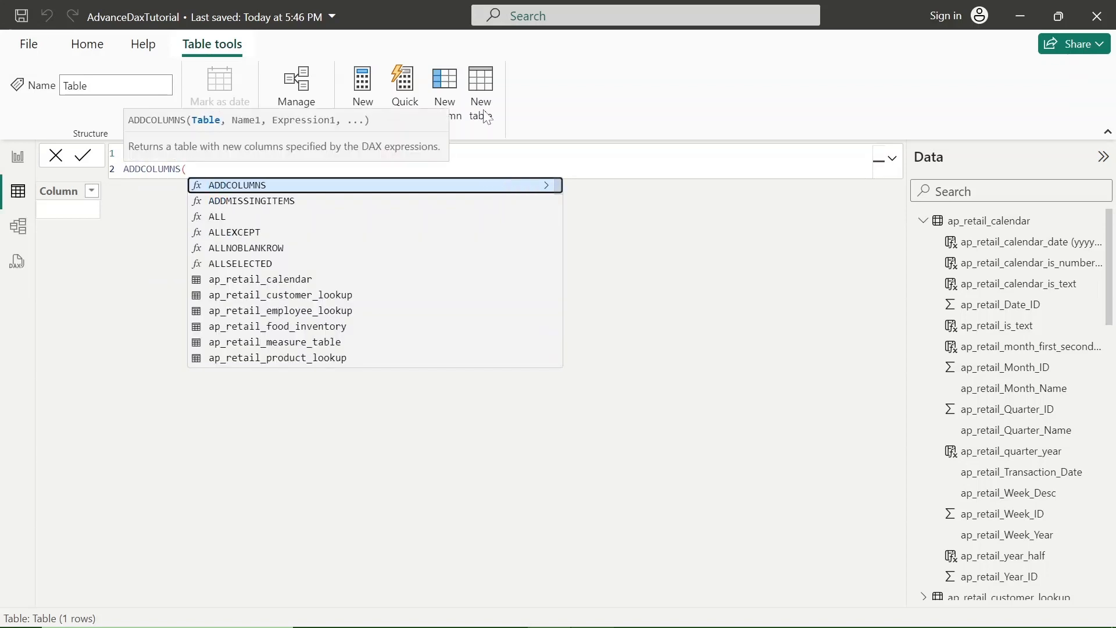
key(shift+Return)
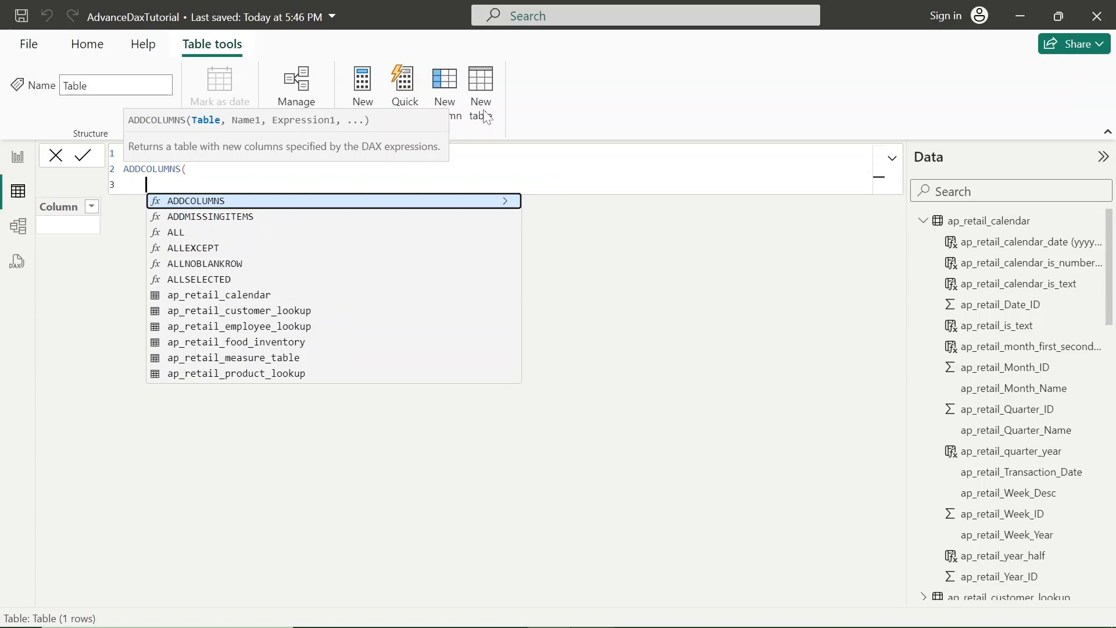
text(filt)
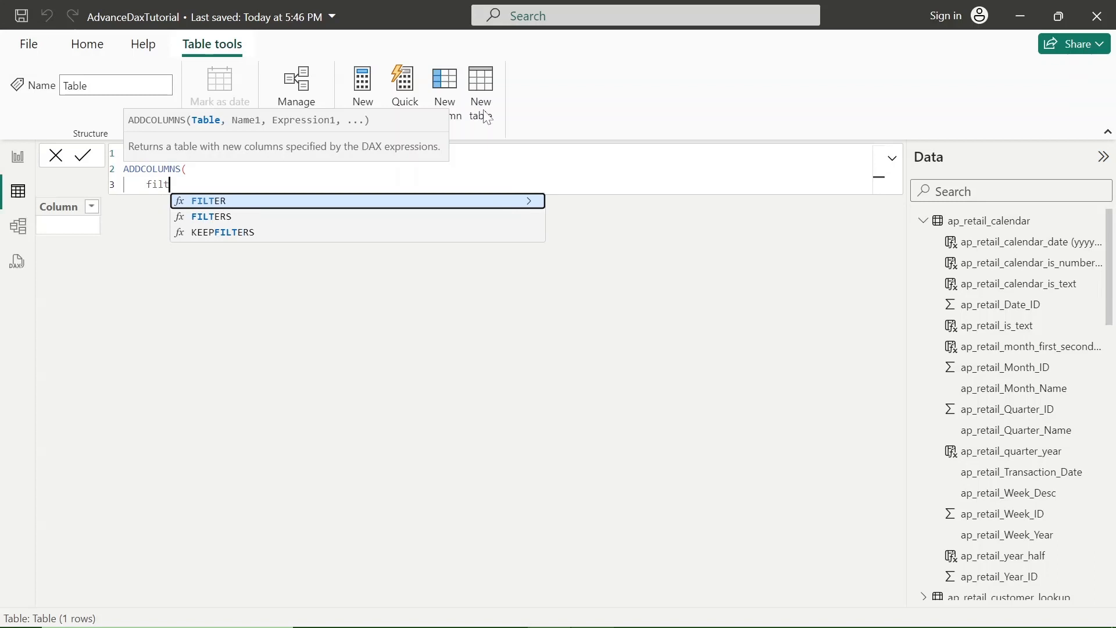
key(Tab)
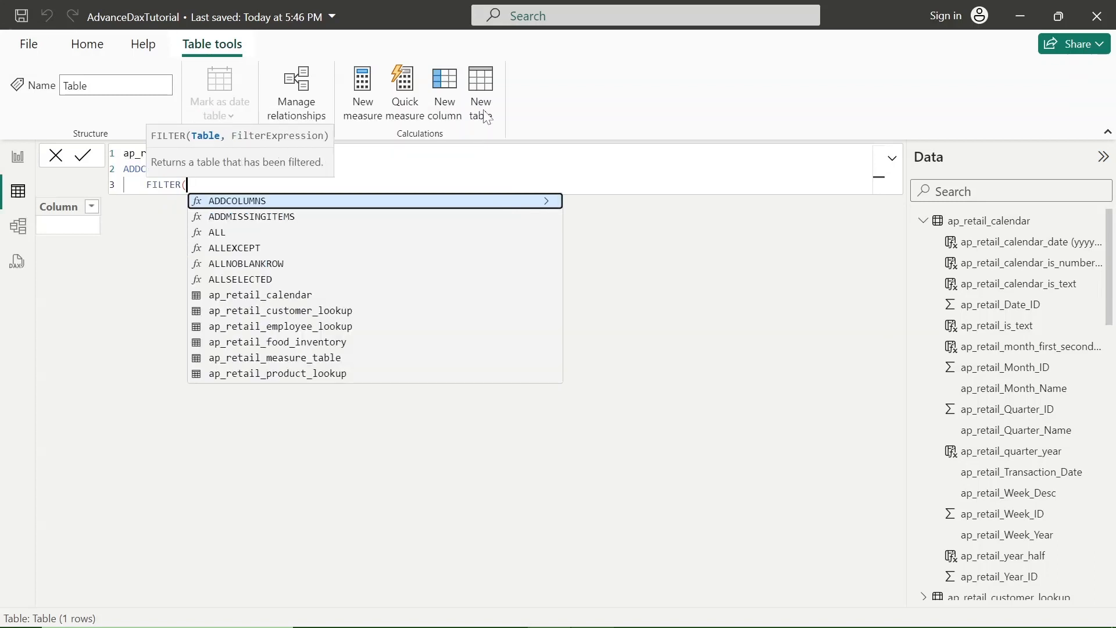
Step: Set ap_retail_employee_lookup as the table argument of the FILTER function
key(shift+Return)
text(ap_)
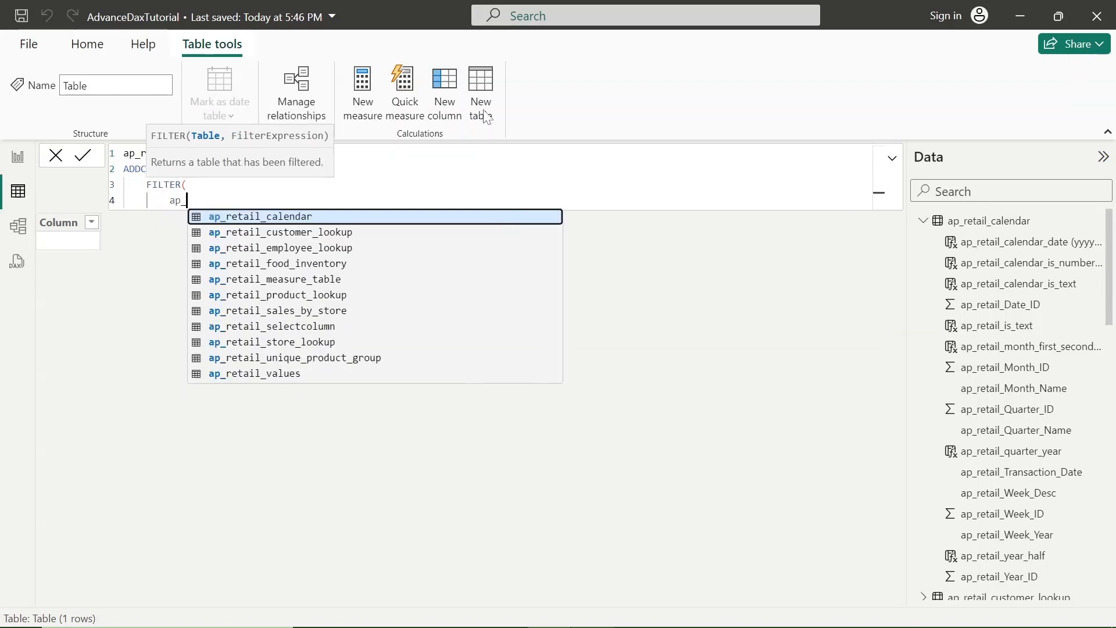
text(retail)
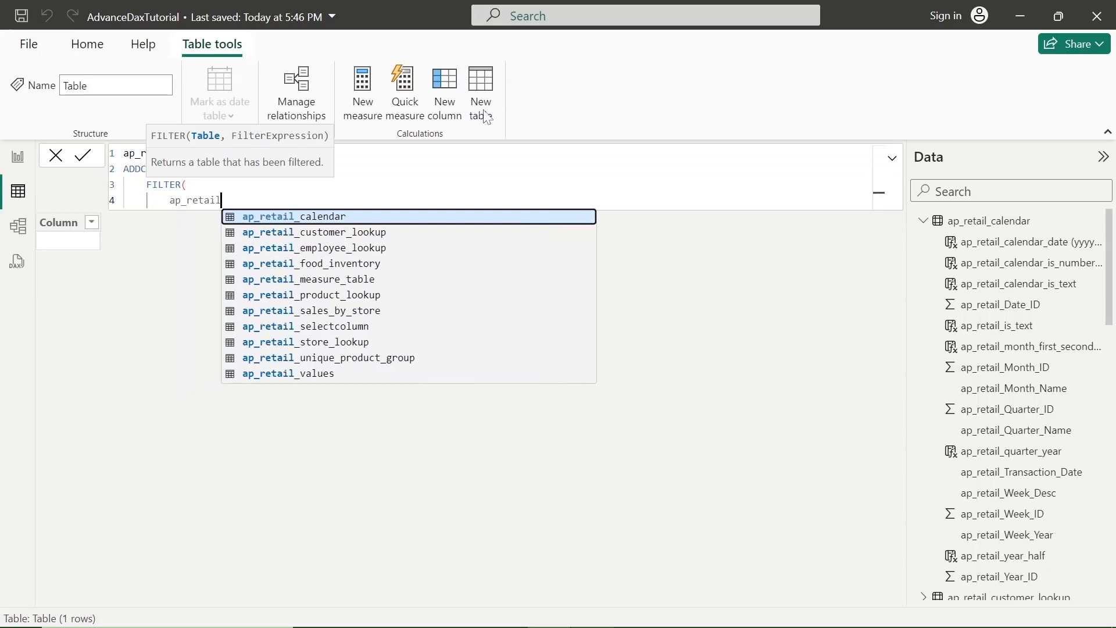
key(Down)
key(Down)
key(Tab)
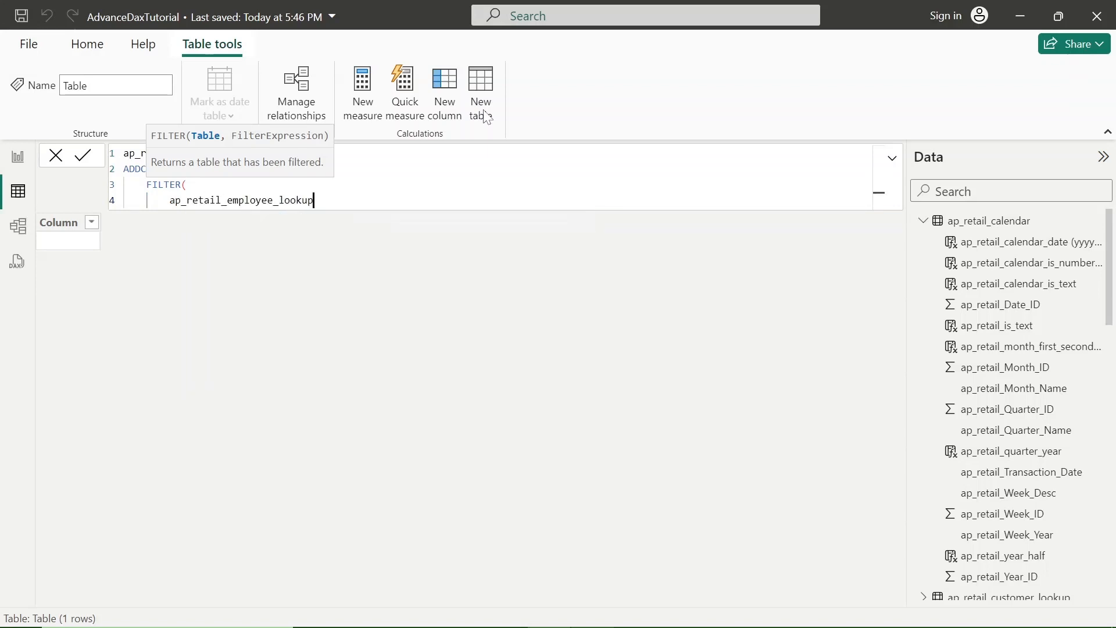
text(,)
key(Return)
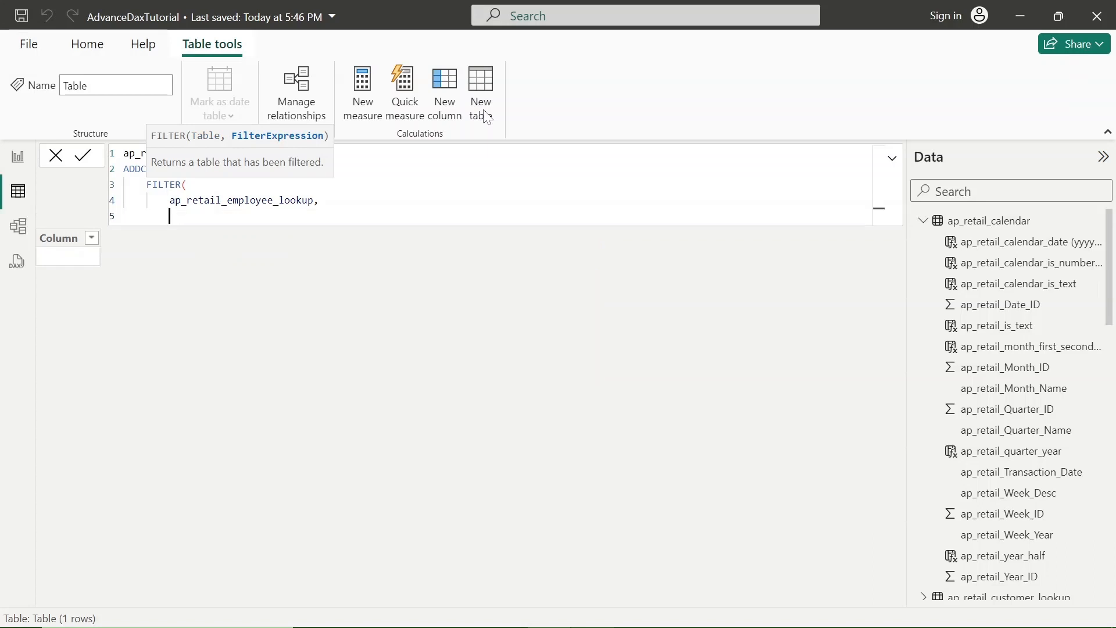
Step: Begin the filter expression with the column ap_retail_employee_lookup[ap_retail_staff_id] on its own line
text(ap)
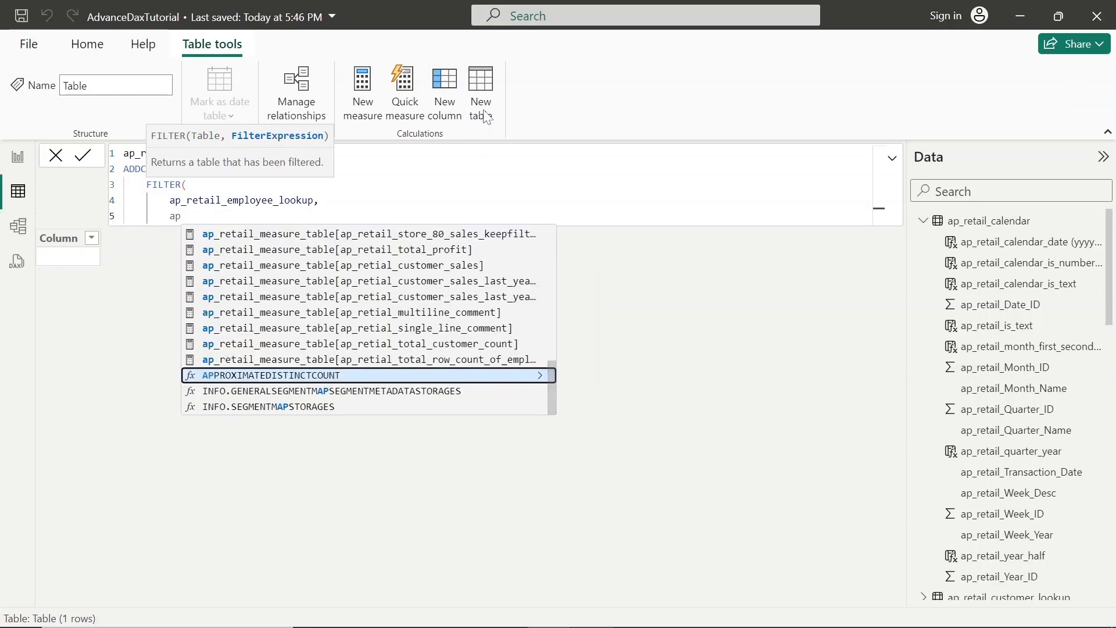
text(_retail)
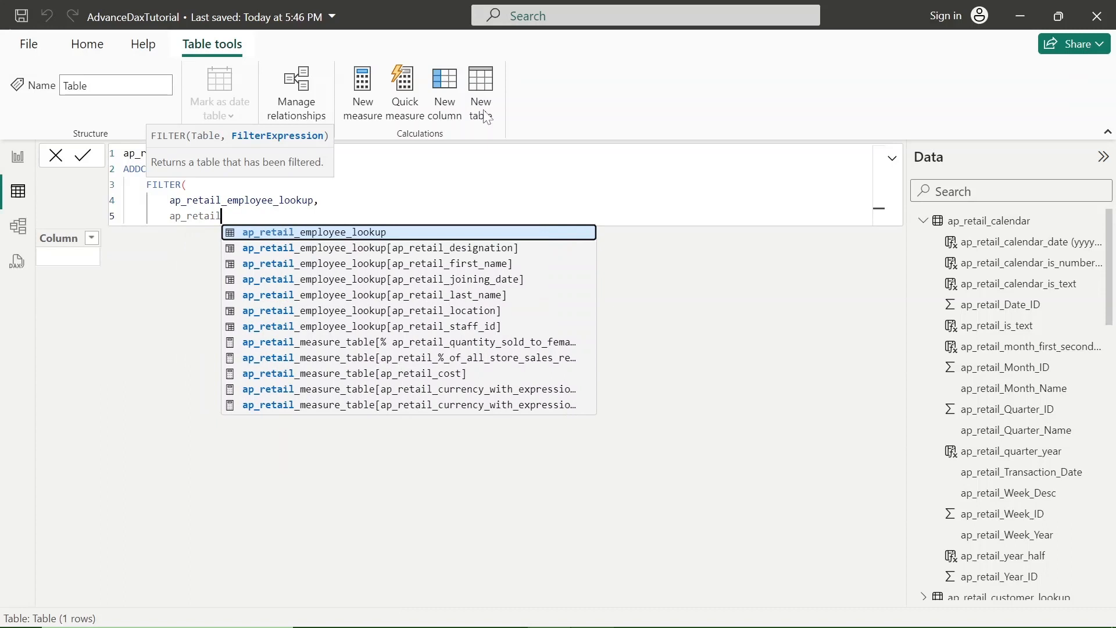
key(Down)
key(Down)
key(Down)
key(Down)
key(Down)
key(Down)
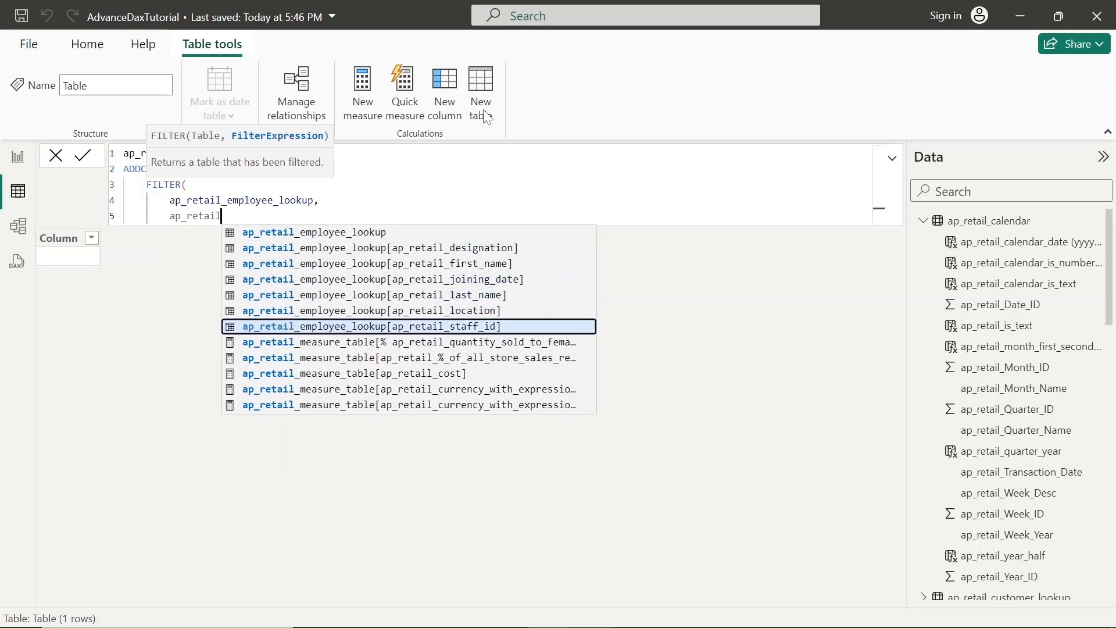
key(Tab)
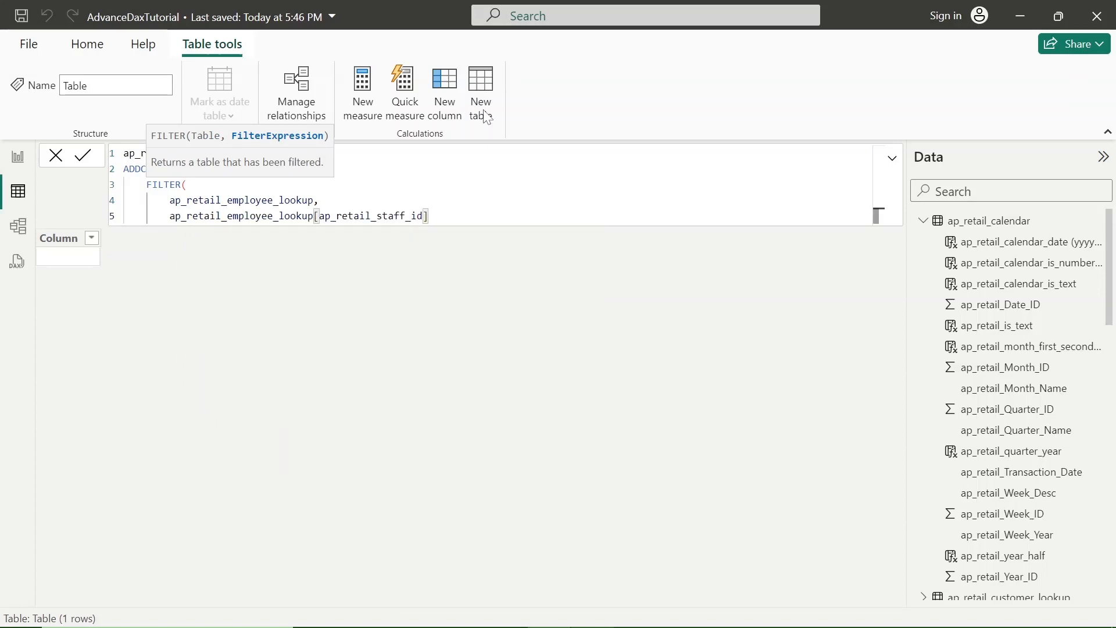
Step: Restrict the staff ID to the values in {4,5,6} and close the FILTER function with a trailing comma
key(Escape)
text(in )
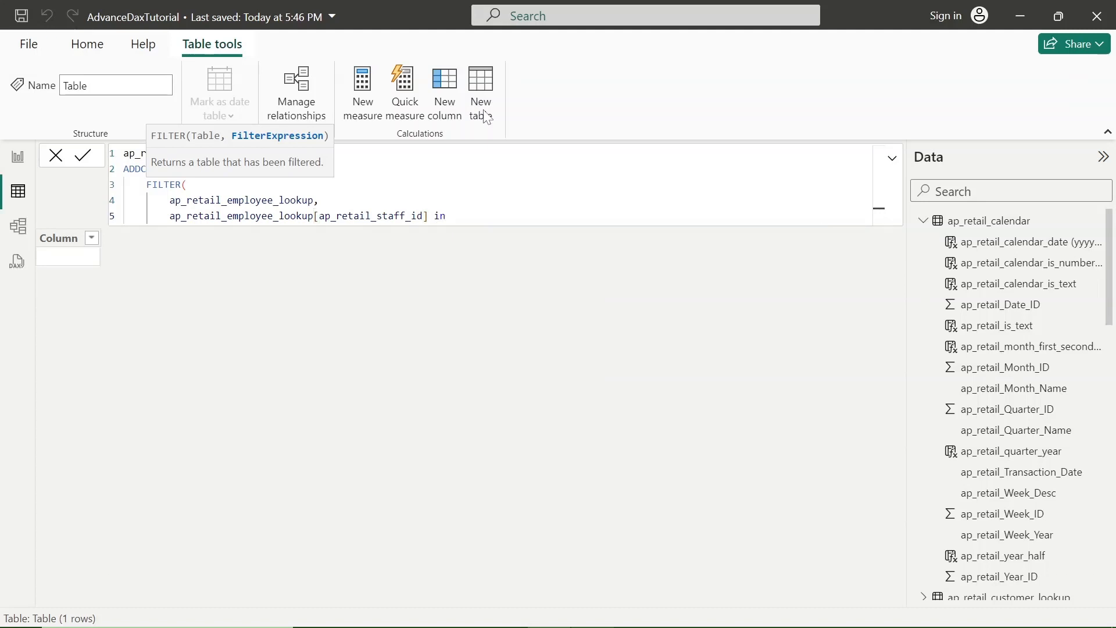
text({})
text(4)
text(,5,)
text(6)
key(End)
key(Return)
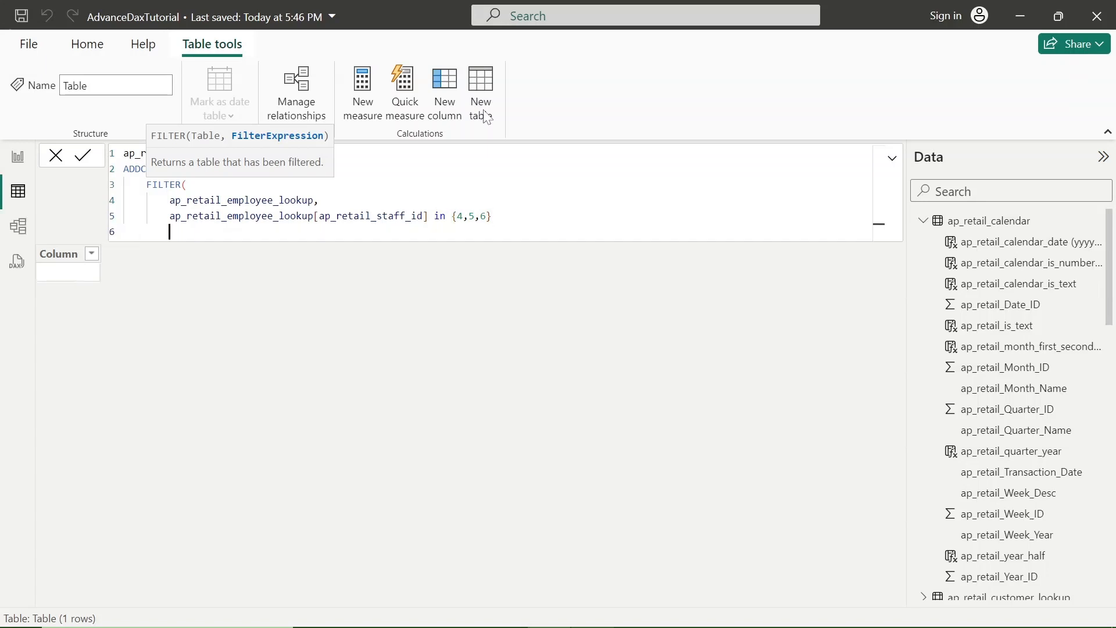
text(),)
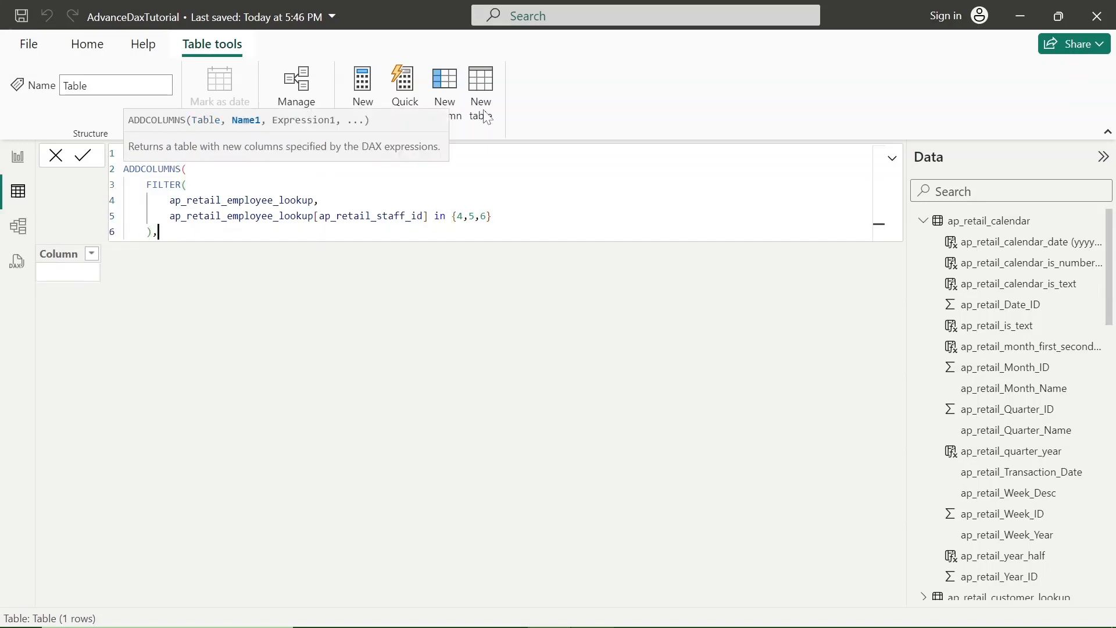
Step: Enter "ap_retail_employee_id" as the name of the first added column on a new line
key(Return)
text(")
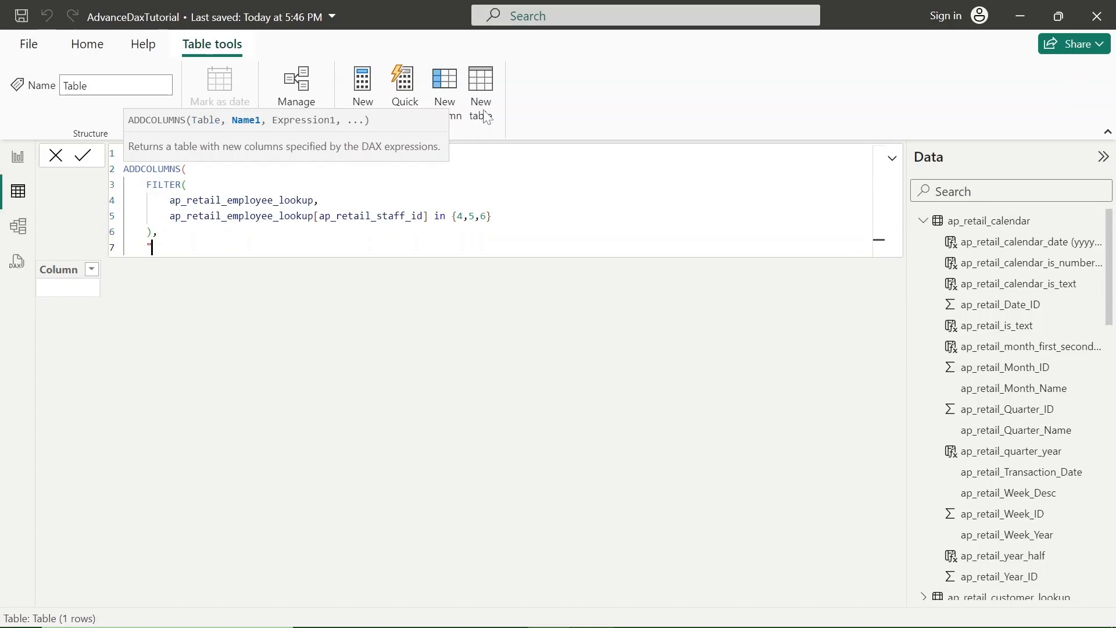
text(ap_retail_employee_id",)
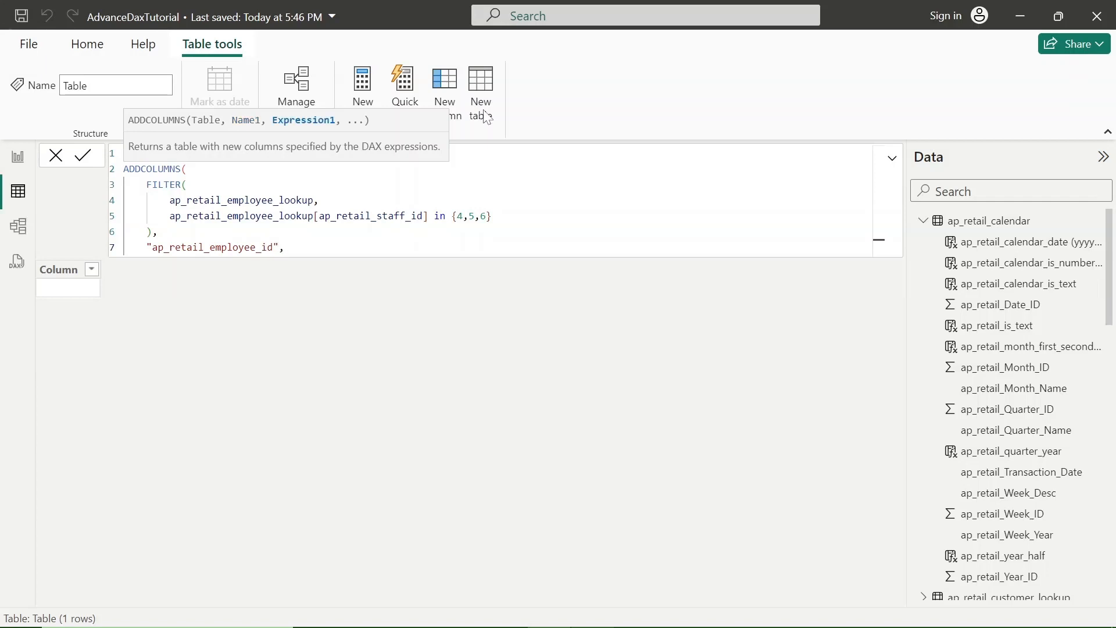
Step: Set the expression of the ap_retail_employee_id column to ap_retail_employee_lookup[ap_retail_staff_id]
key(shift+Return)
text(a)
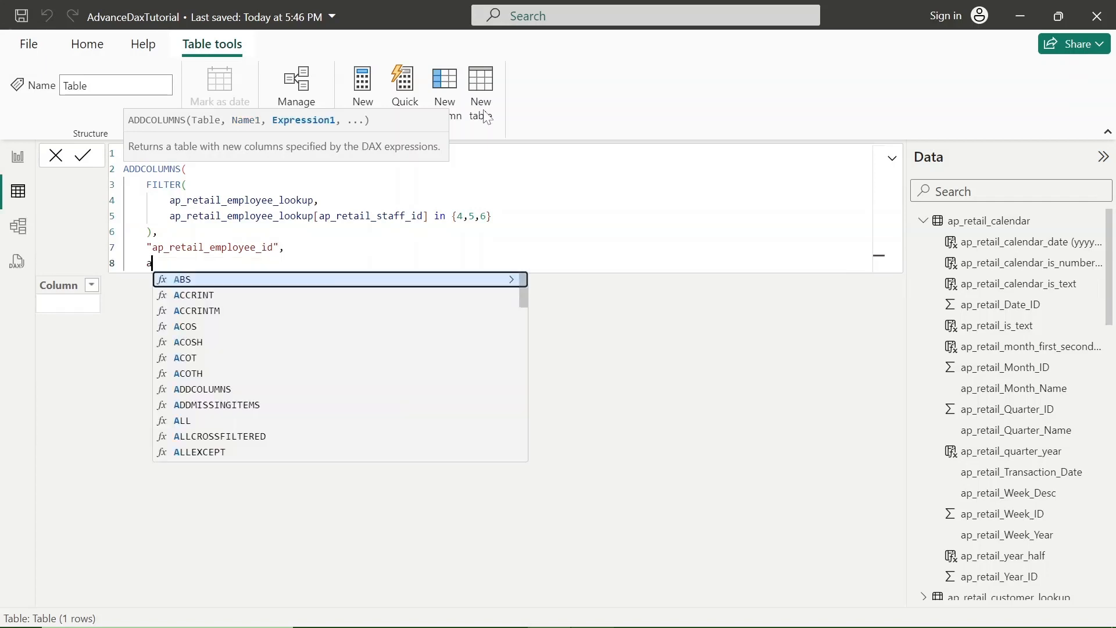
text(p_r)
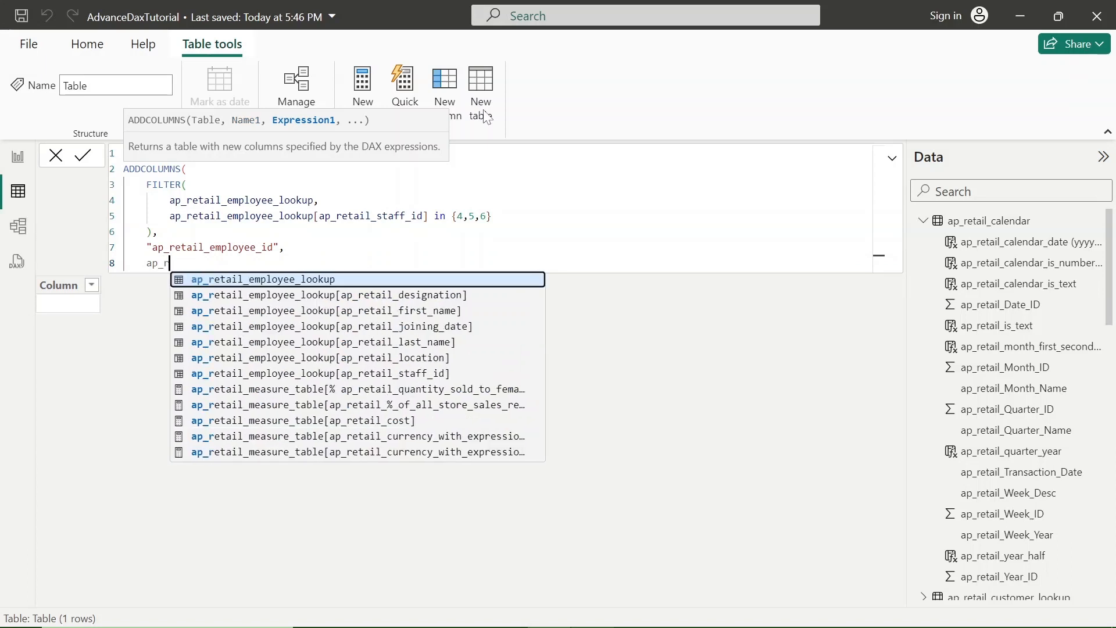
text(etail_emp)
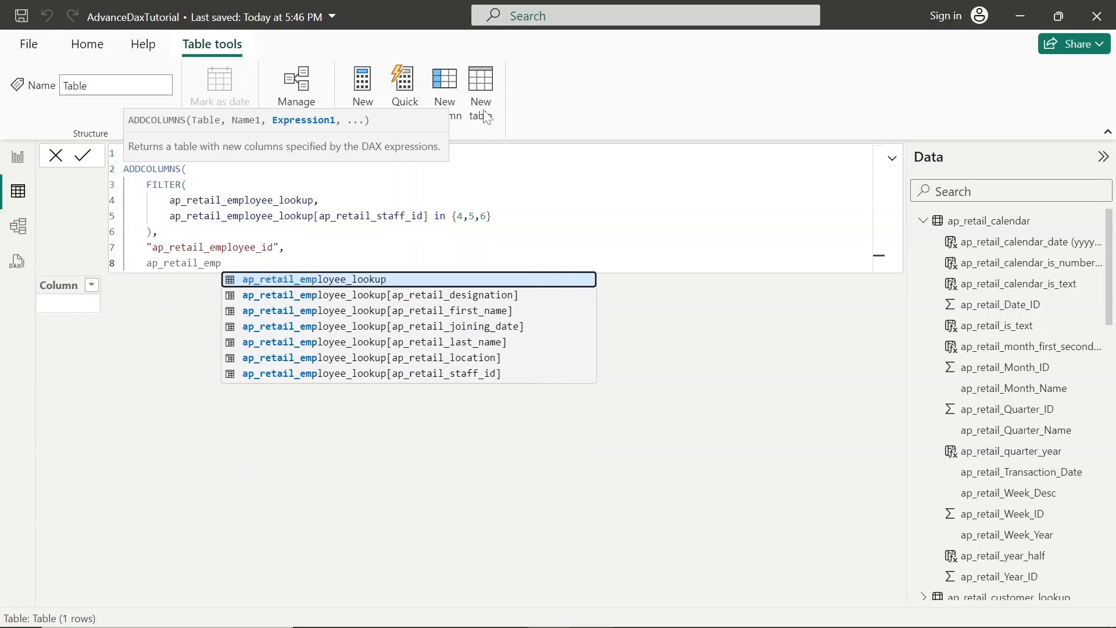
key(Down)
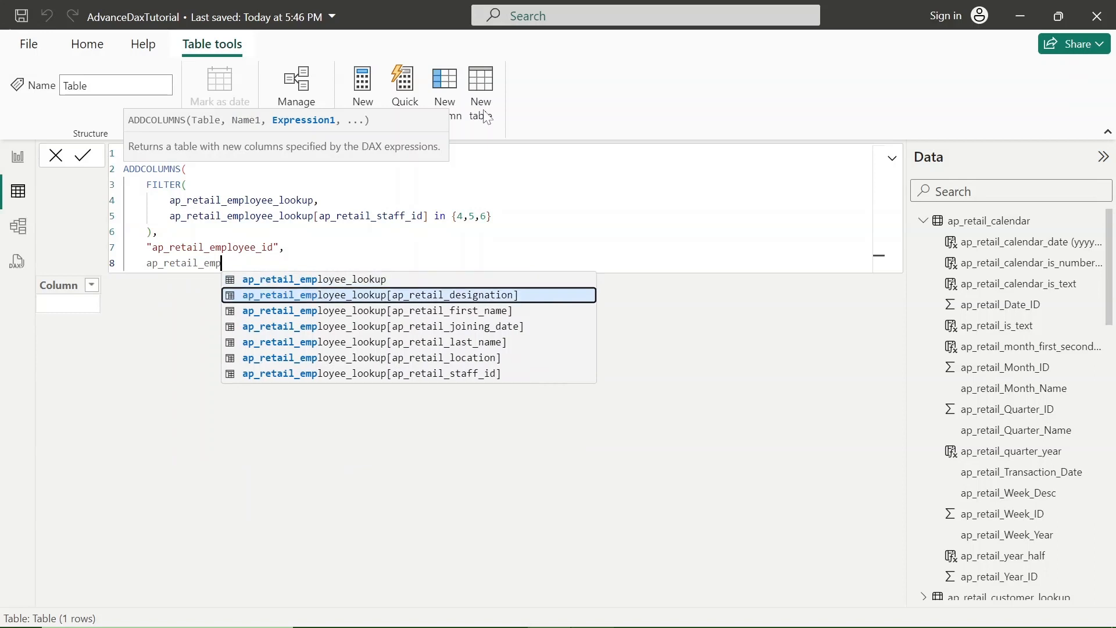
key(Down)
key(Down)
key(Down)
key(Down)
key(Down)
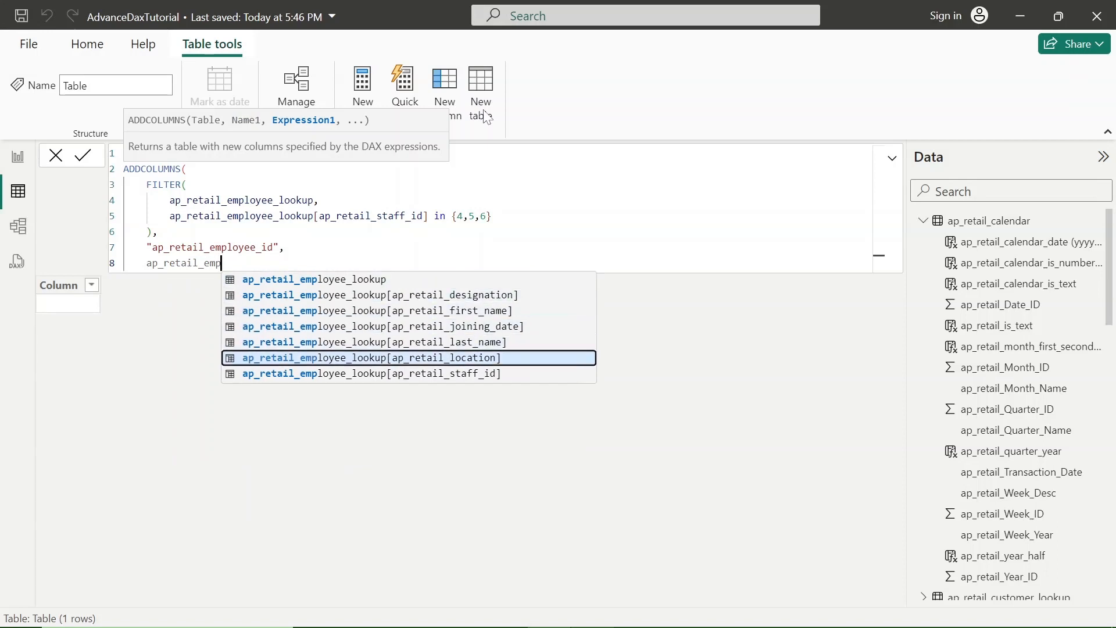
key(Tab)
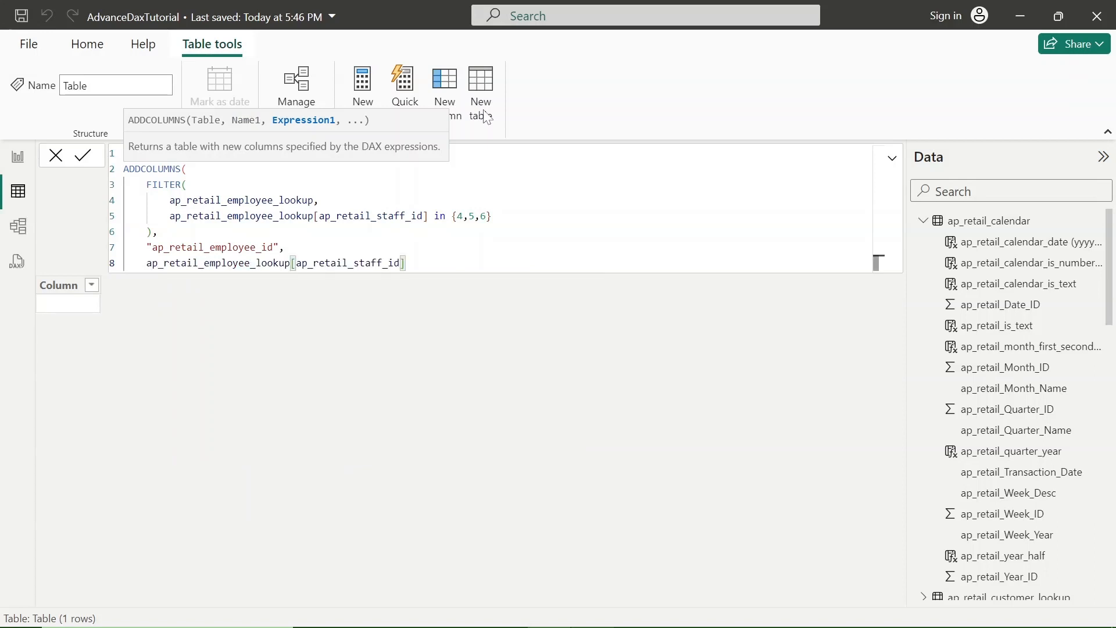
Step: Add a second column name, "ap_retail_employe_full_name", on its own line after the staff ID expression, with a trailing comma
text(,)
key(Return)
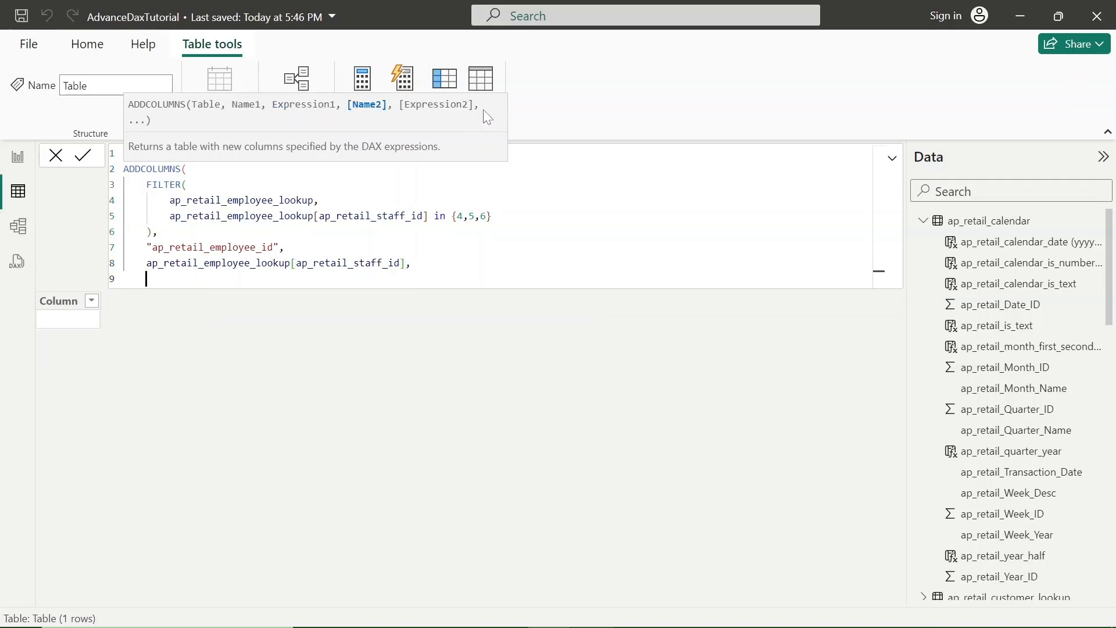
text("ap_retail_employe_ful)
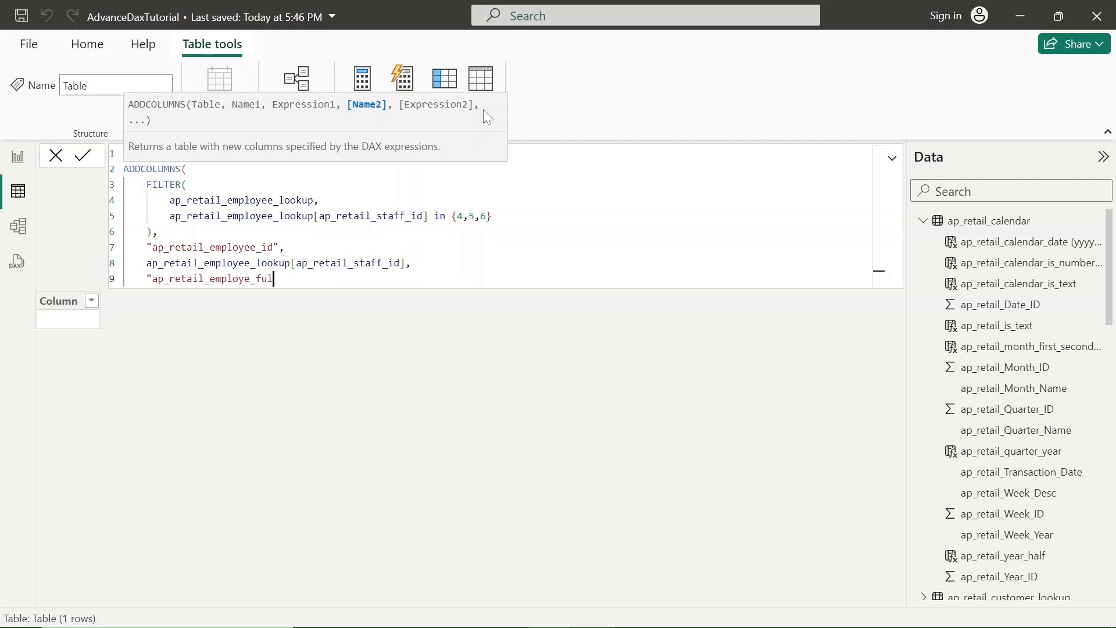
text(l_name",)
key(Return)
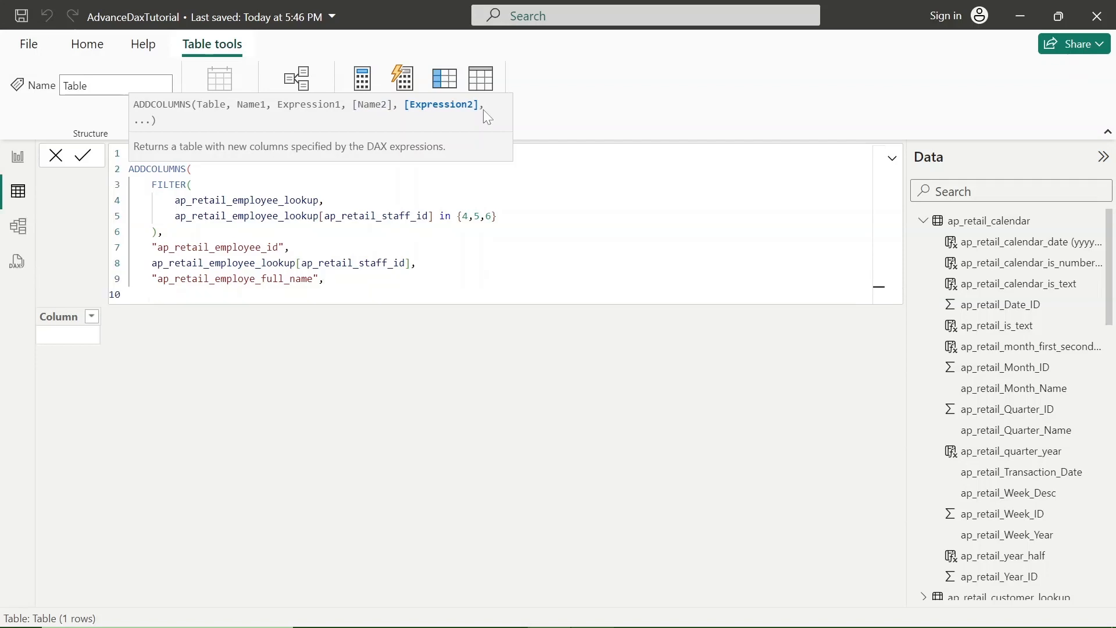
Step: Begin the full name column's expression with ap_retail_employee_lookup[ap_retail_last_name] on a new line
text(ap_)
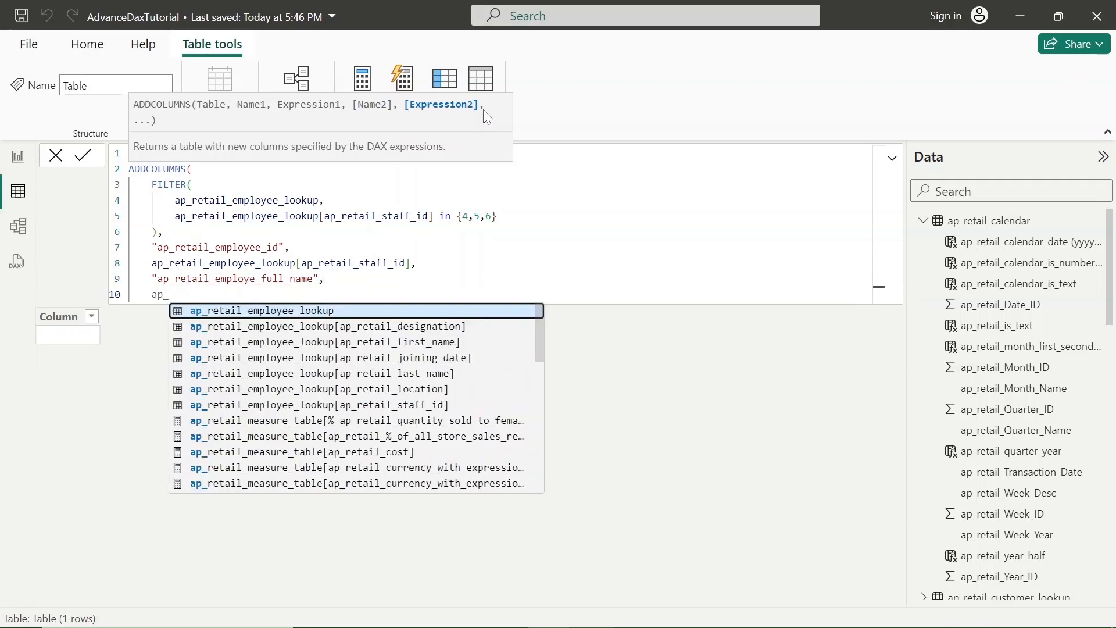
text(retail)
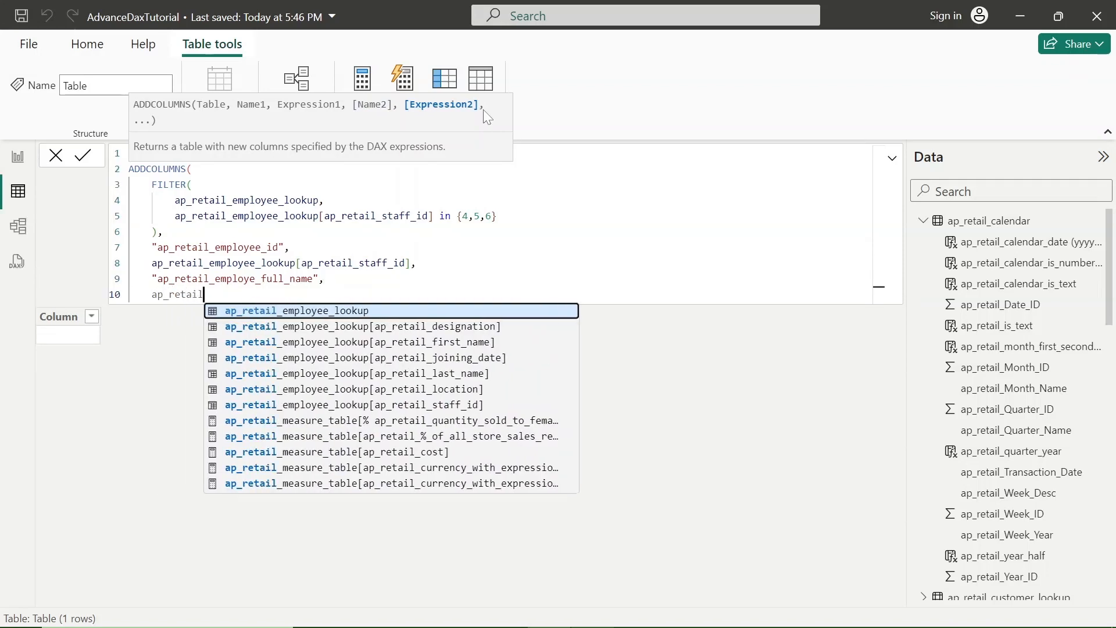
key(Down)
key(Down)
key(Down)
key(Down)
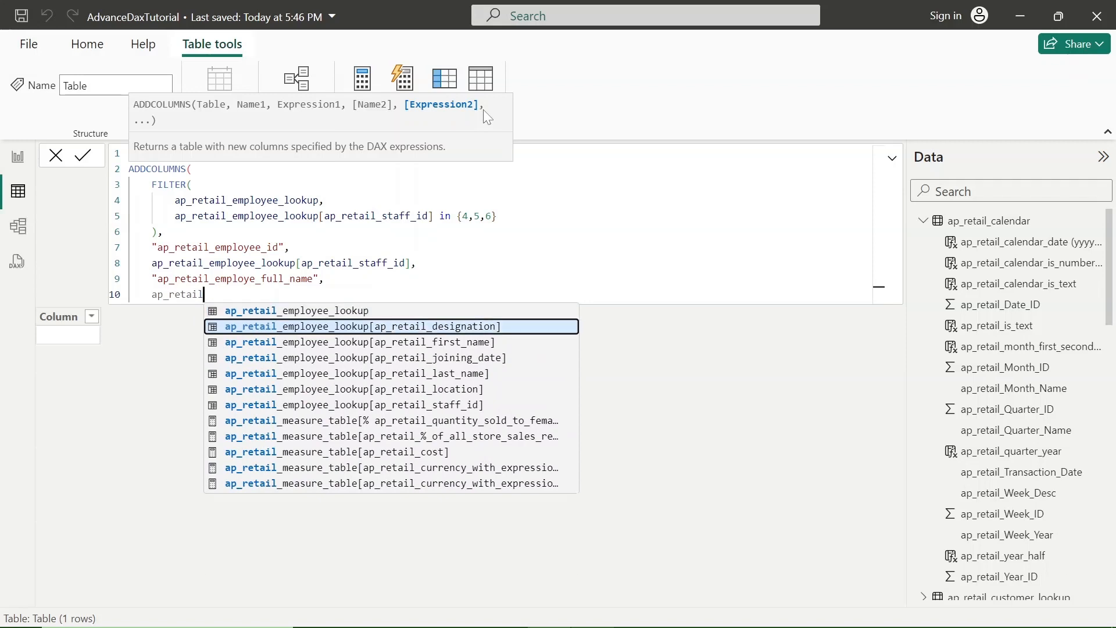
key(Tab)
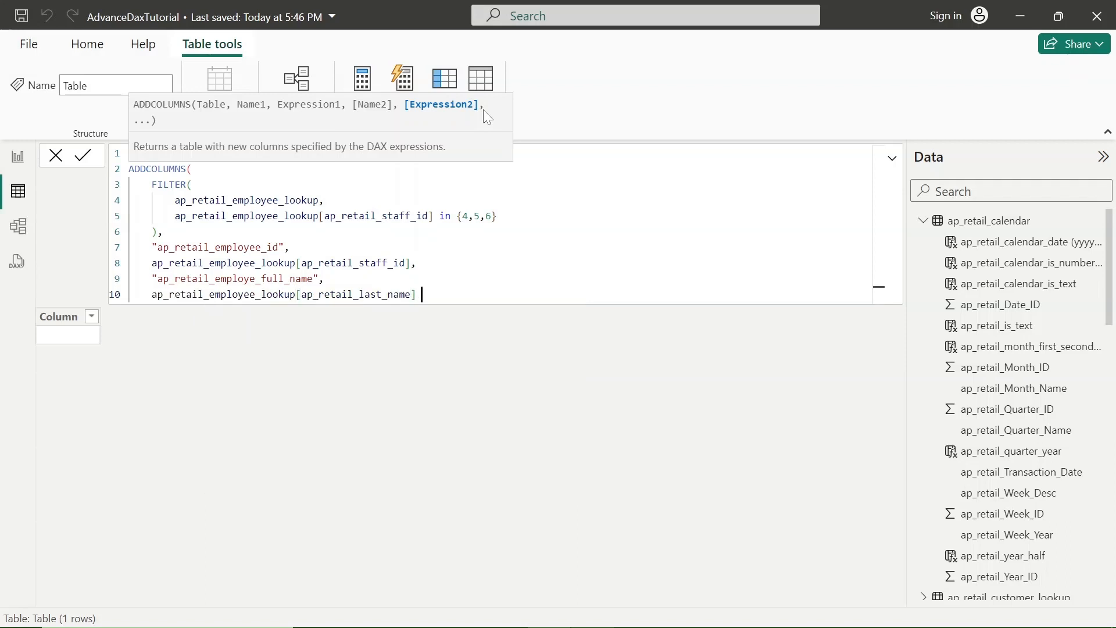
Step: Concatenate a space and ap_retail_employee_lookup[ap_retail_last_name] to the full name expression using & " " &
text(& " " & ap)
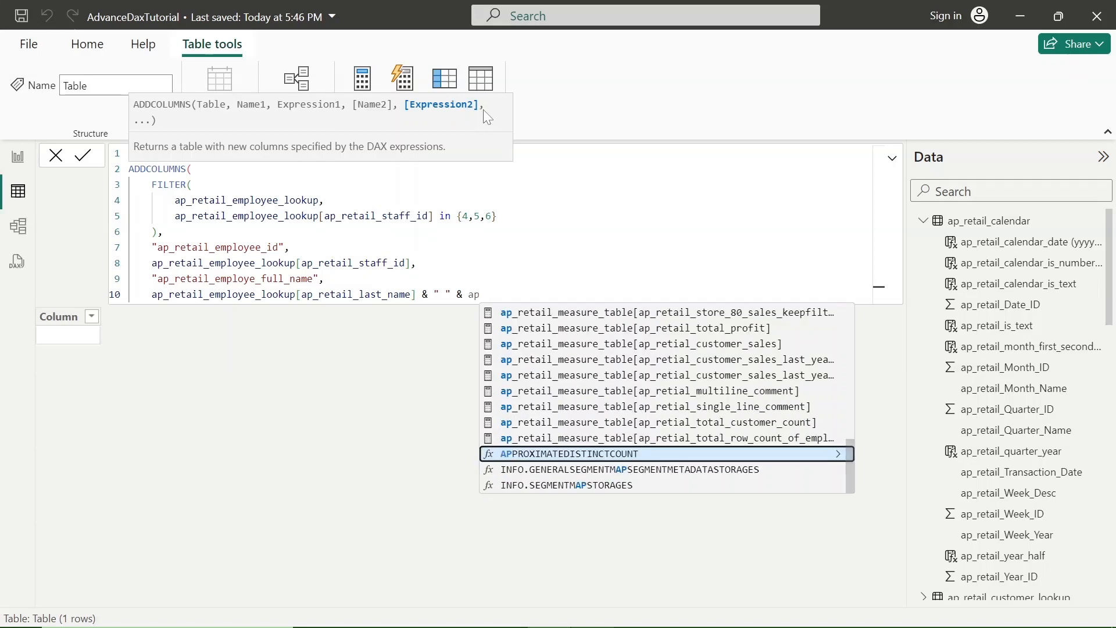
text(_ret)
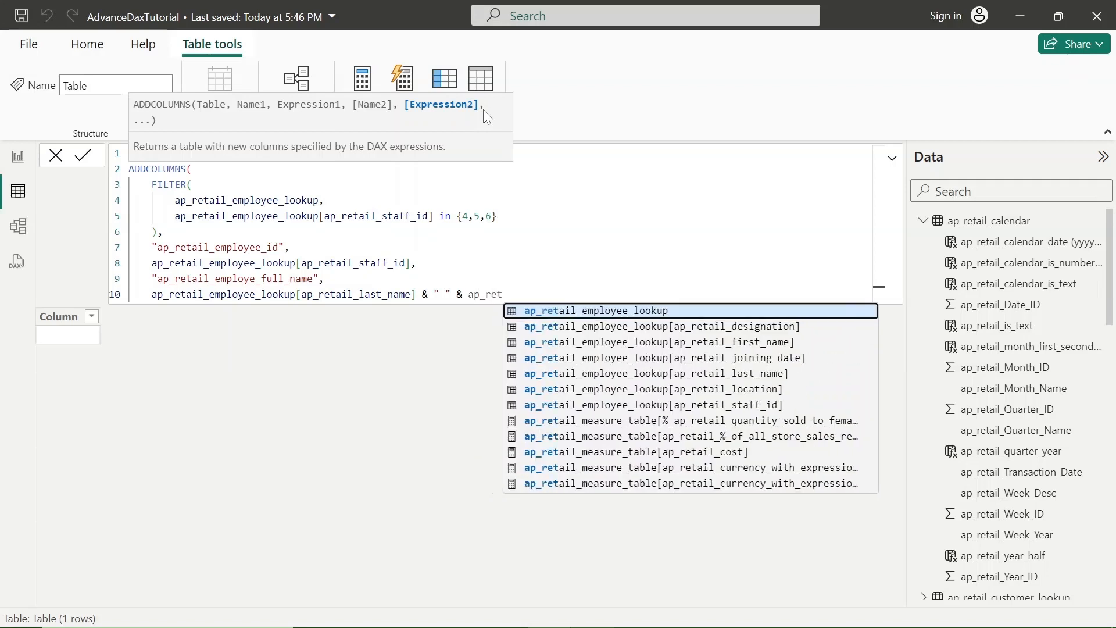
key(Down)
key(Down)
key(Down)
key(Down)
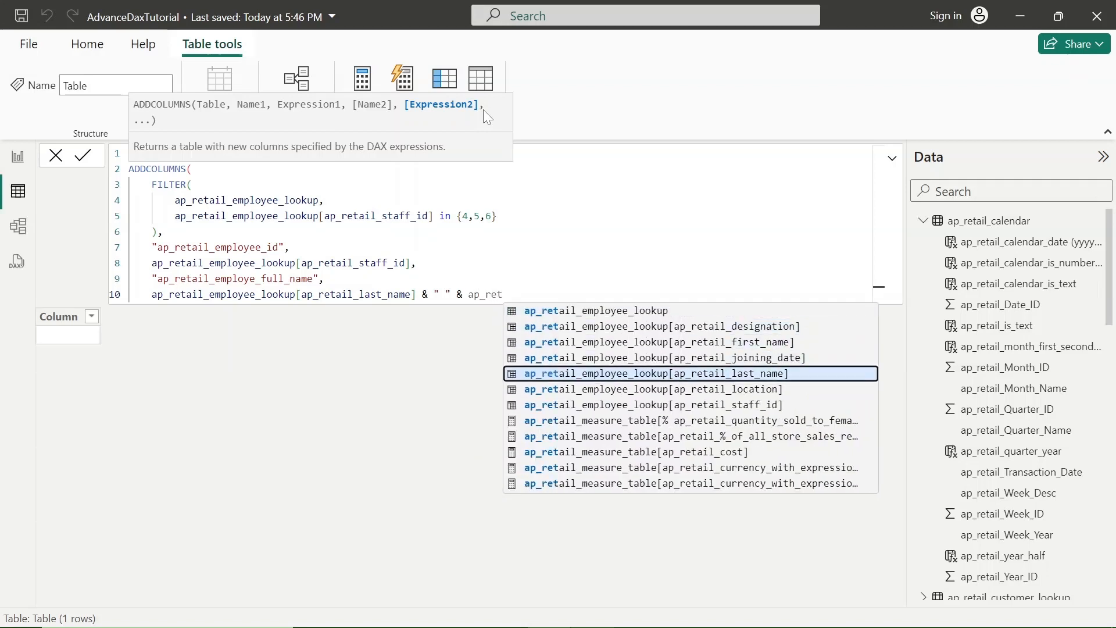
key(Tab)
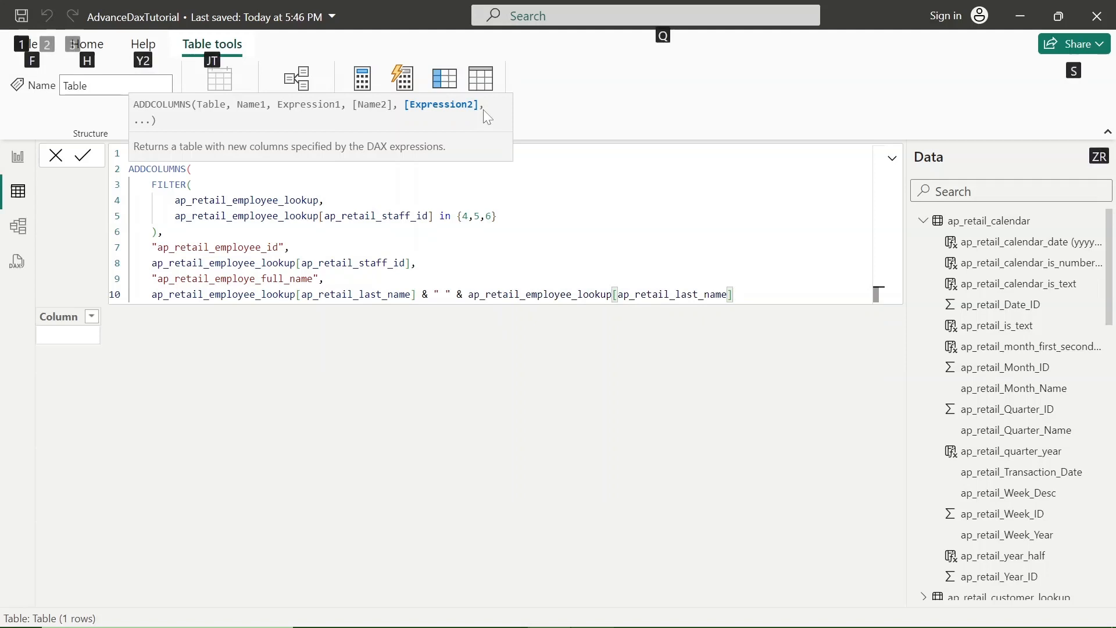
Step: Close the ADDCOLUMNS function with a parenthesis on a new line and commit the ap_retail_addcolumns table formula
key(alt+Return)
text())
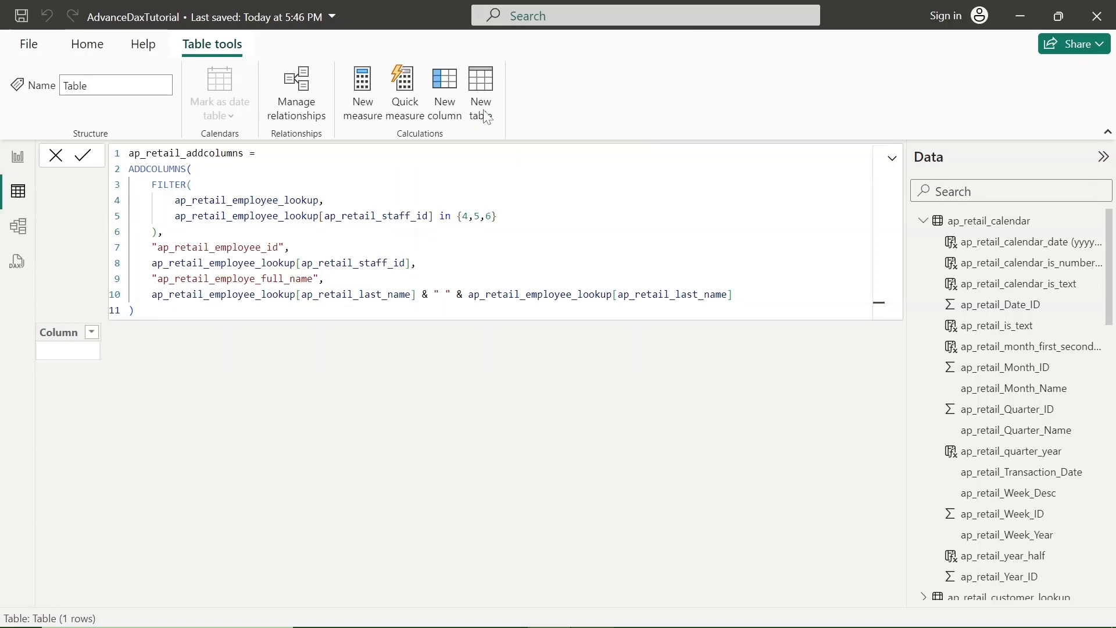
key(Return)
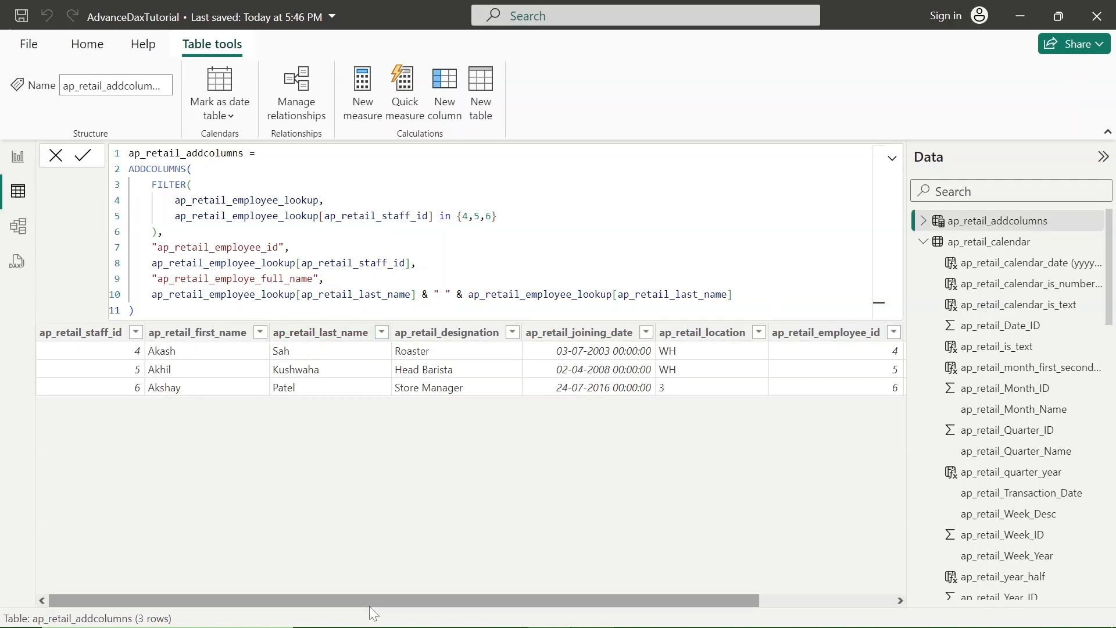
Step: Review the formula's two added column names, the ap_retail_employee_lookup source table and the FILTER block that supplies the rows
drag(404, 601, 208, 445)
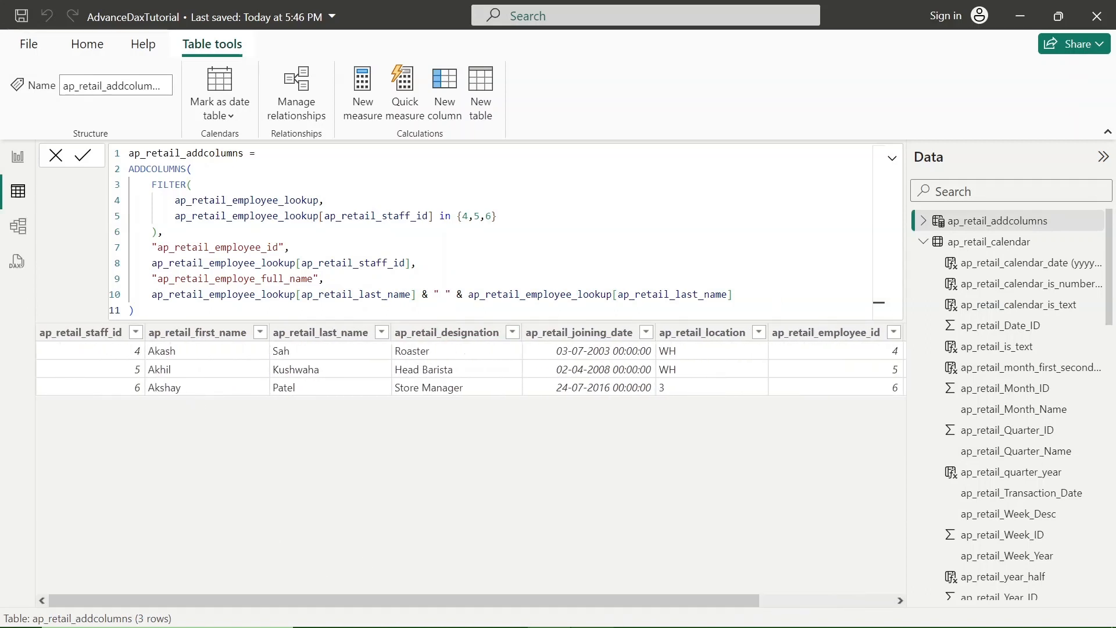
double_click(224, 247)
double_click(232, 279)
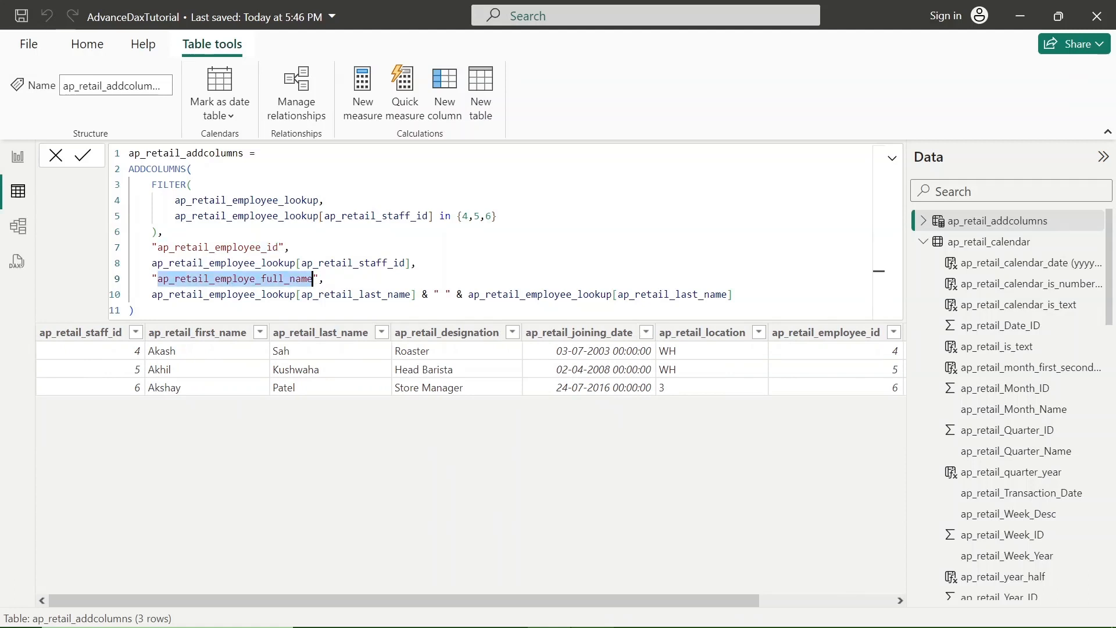
double_click(247, 201)
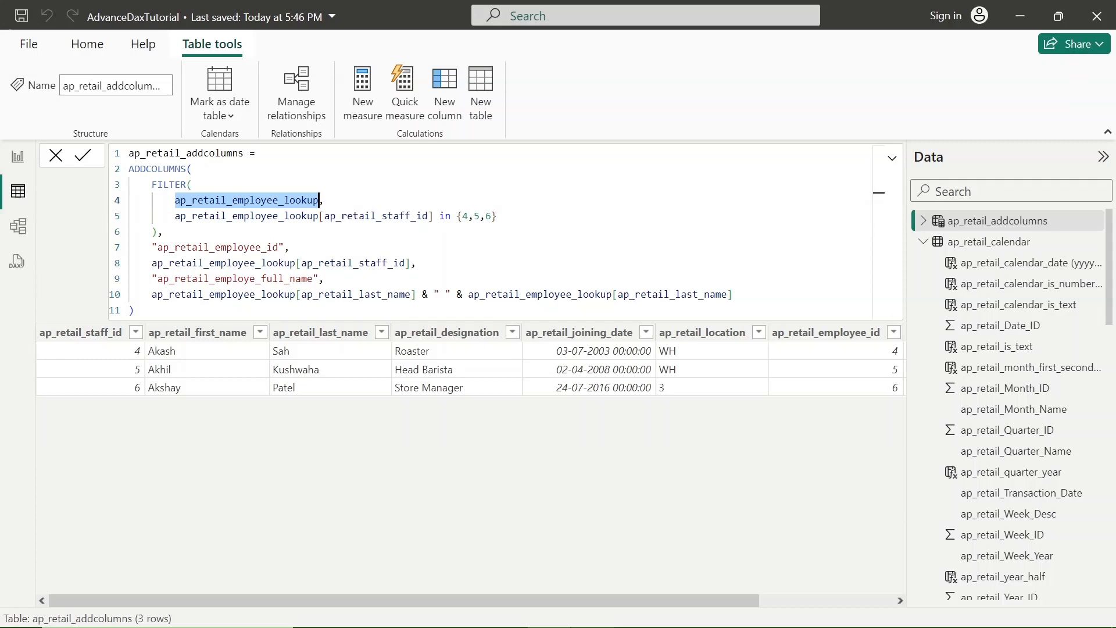
click(153, 185)
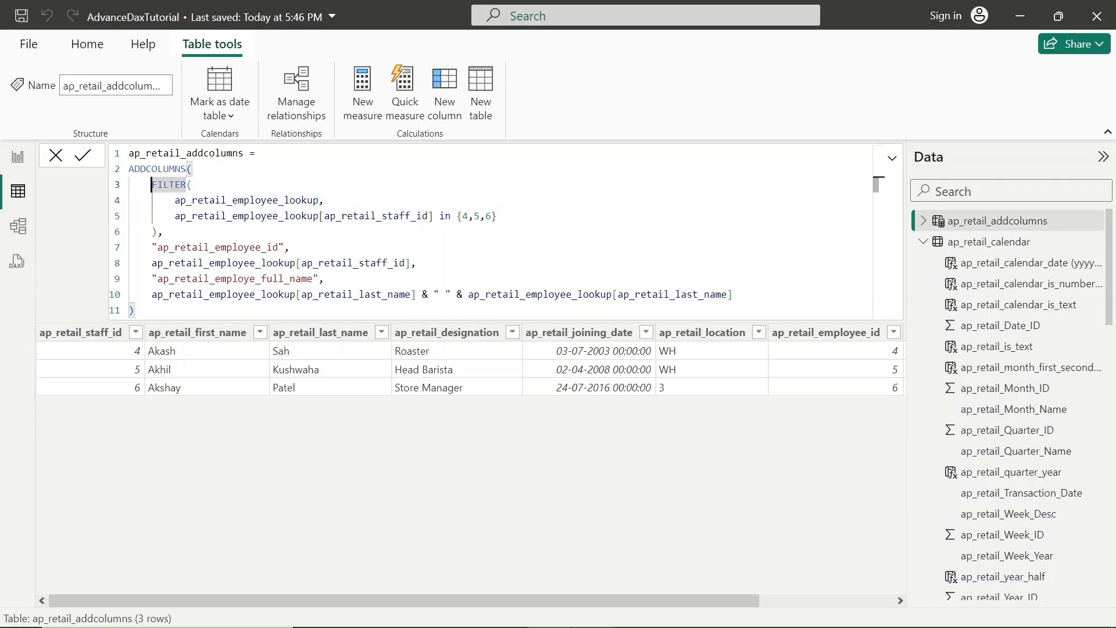
key(shift+Down)
key(shift+Down)
key(shift+Down)
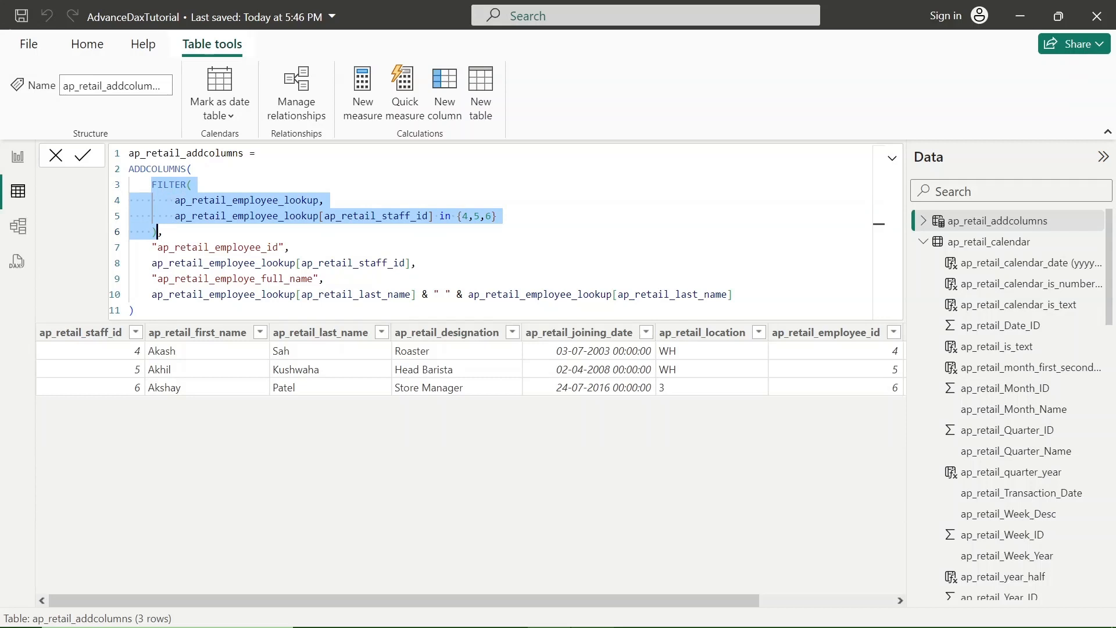
double_click(247, 200)
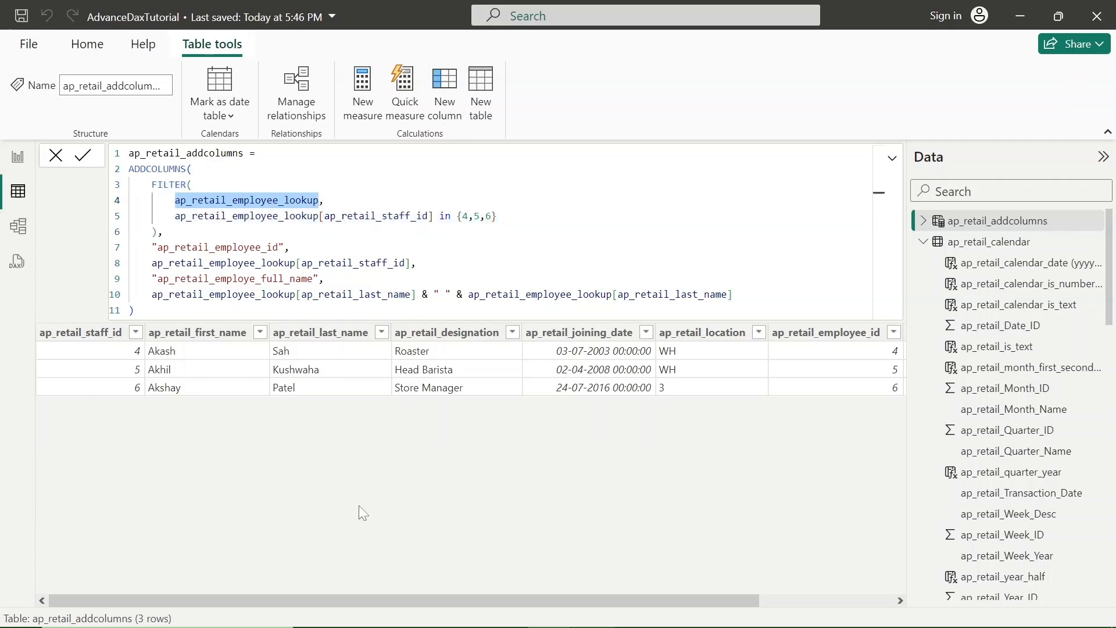
Step: Examine the added ap_retail_employee_id and ap_retail_employe_full_name columns in the table against their names in the formula
drag(504, 598, 854, 576)
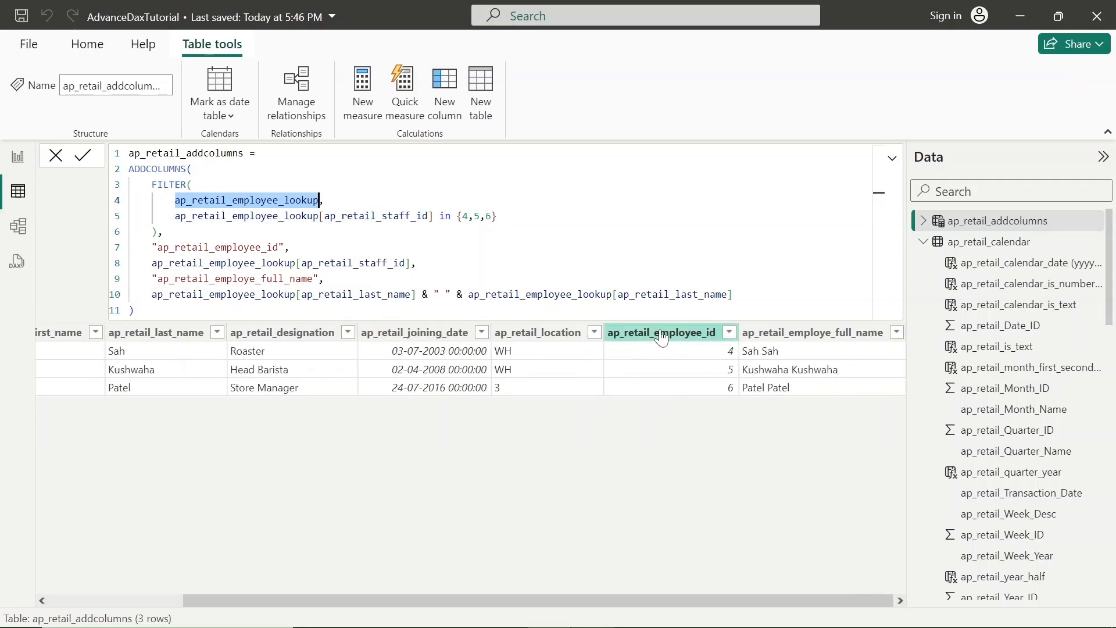
click(643, 340)
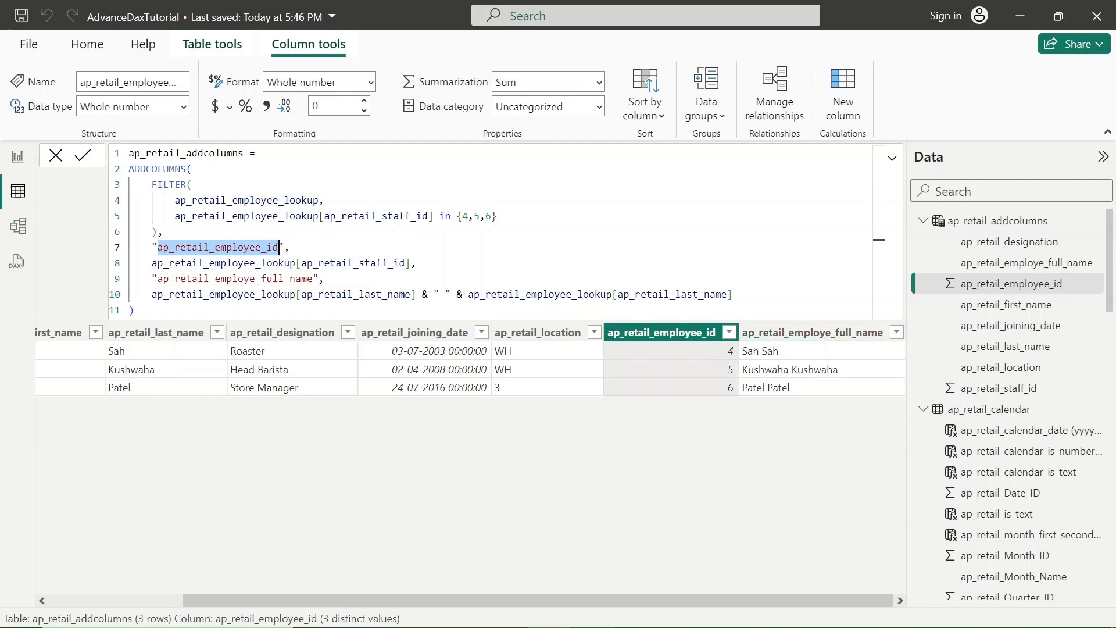
double_click(235, 279)
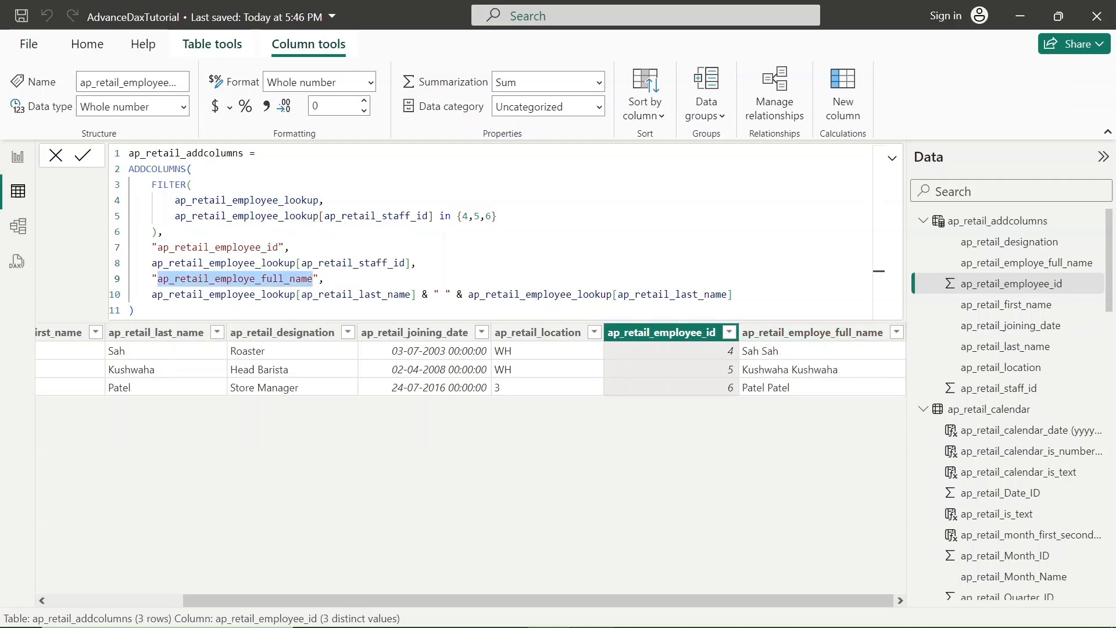